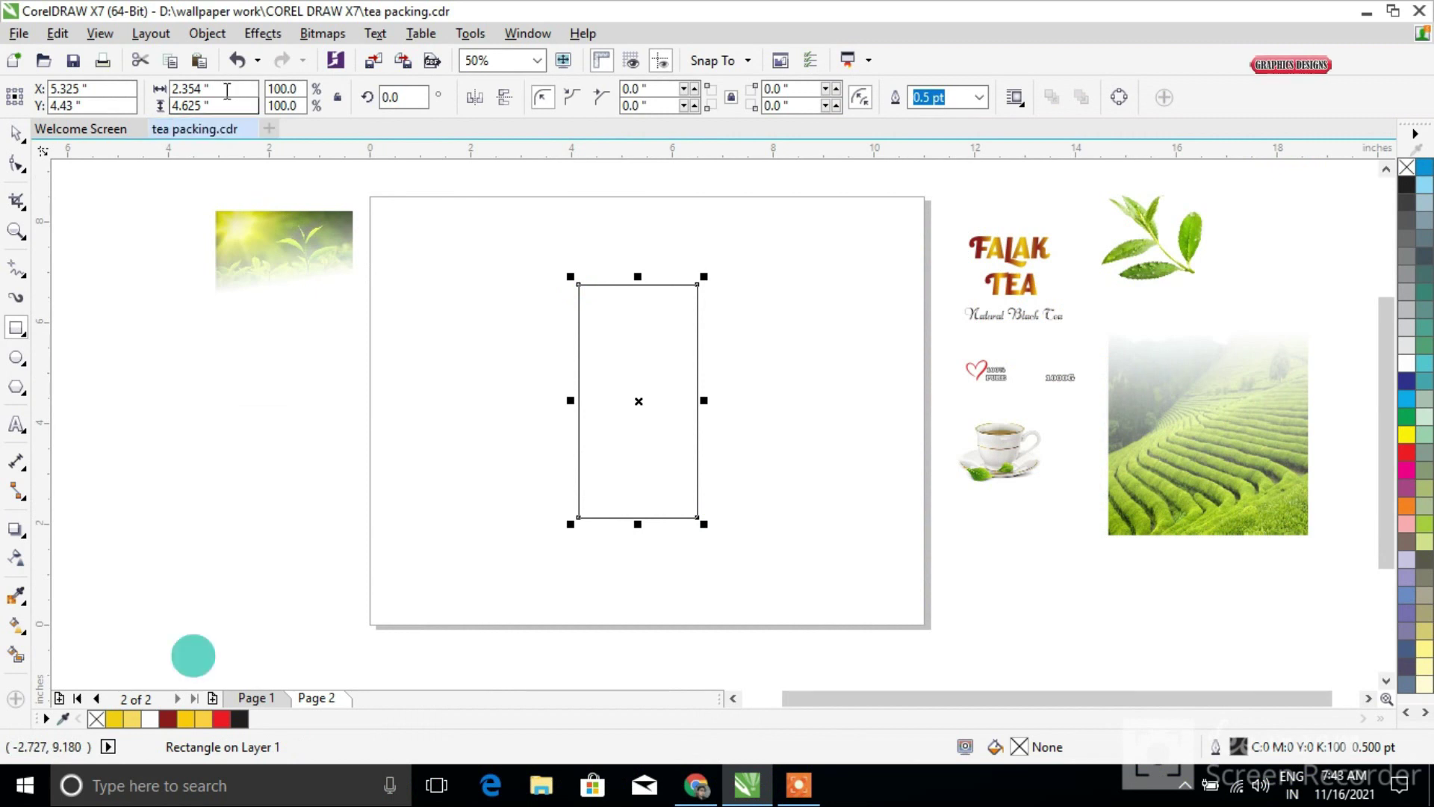
# Step: Resize the rectangle to 2.5 in wide by 5.2 in high and shift it slightly on the page
pyautogui.write('2.5')
pyautogui.press('Tab')
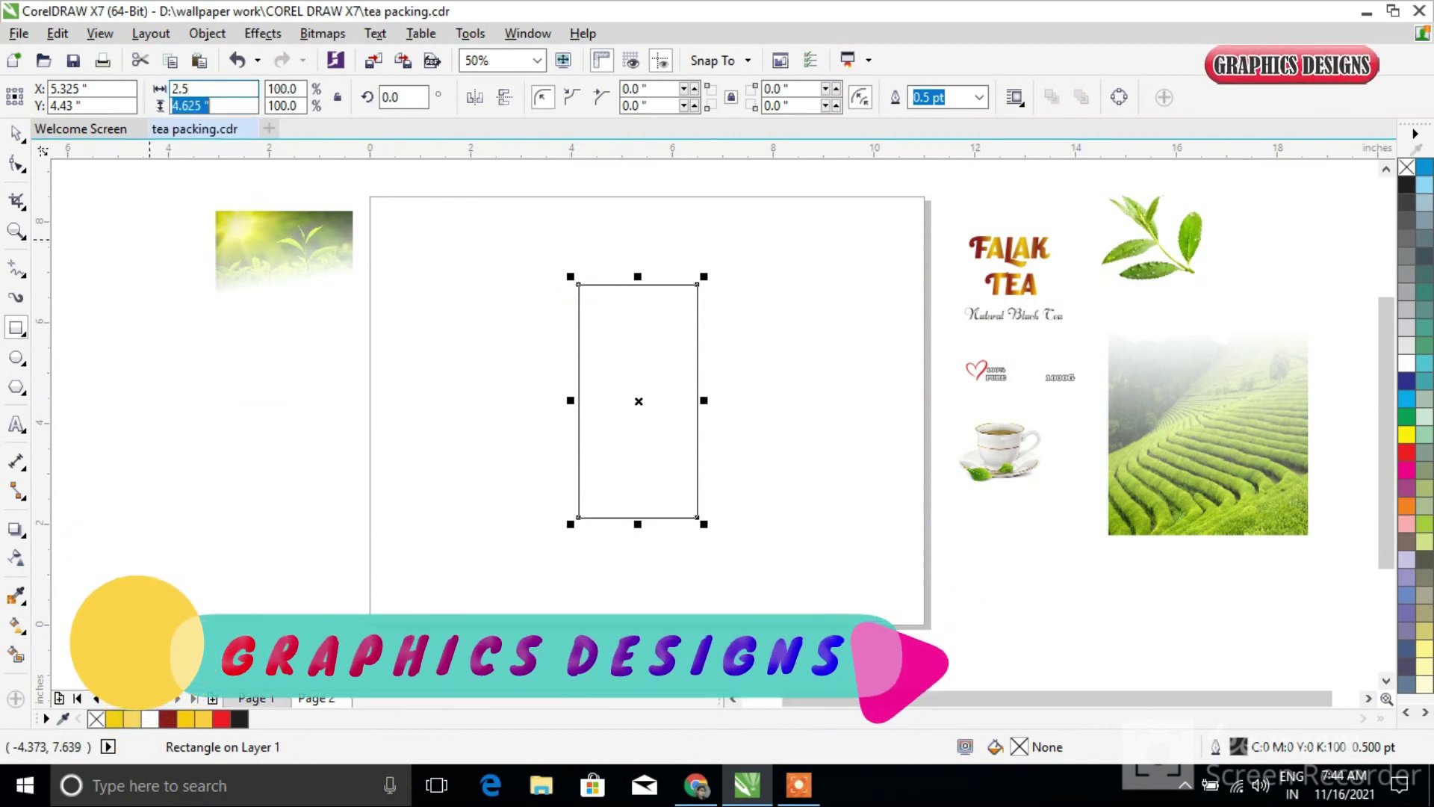
pyautogui.write('5.2')
pyautogui.press('Return')
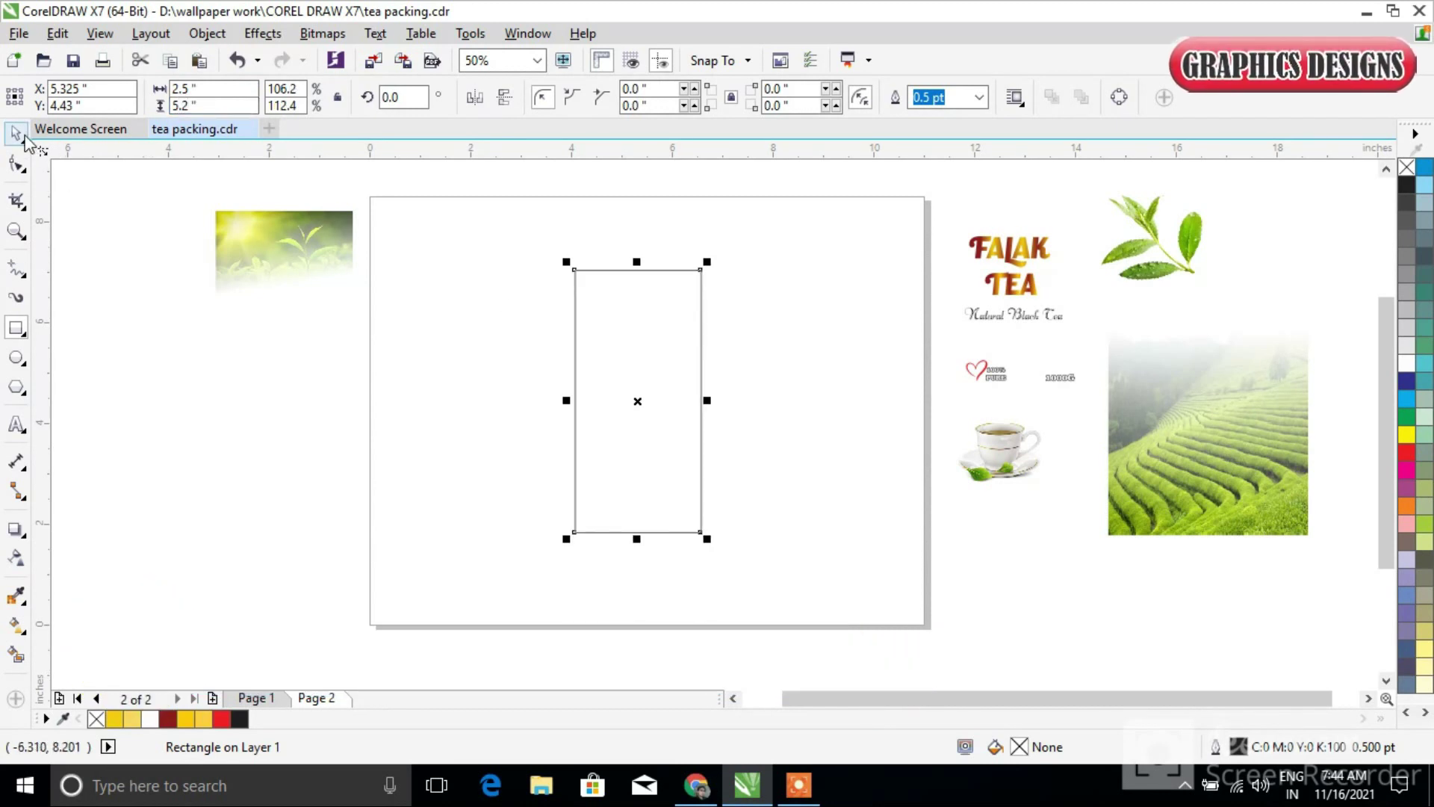
pyautogui.moveTo(676, 363); pyautogui.dragTo(684, 364)
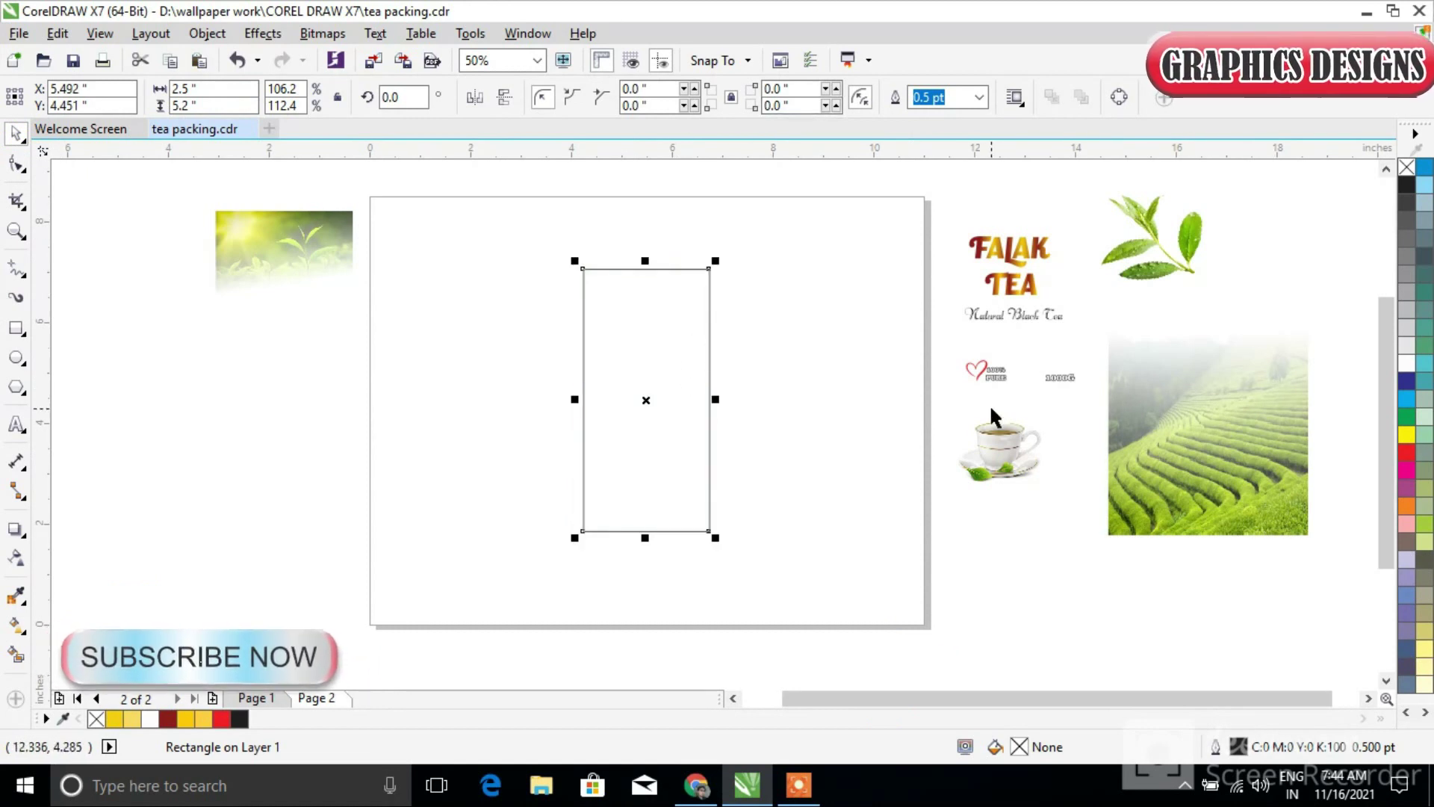
# Step: Place the tea plantation photo inside the rectangle as PowerClip contents
pyautogui.click(1266, 493)
pyautogui.moveTo(1264, 426); pyautogui.dragTo(790, 507)
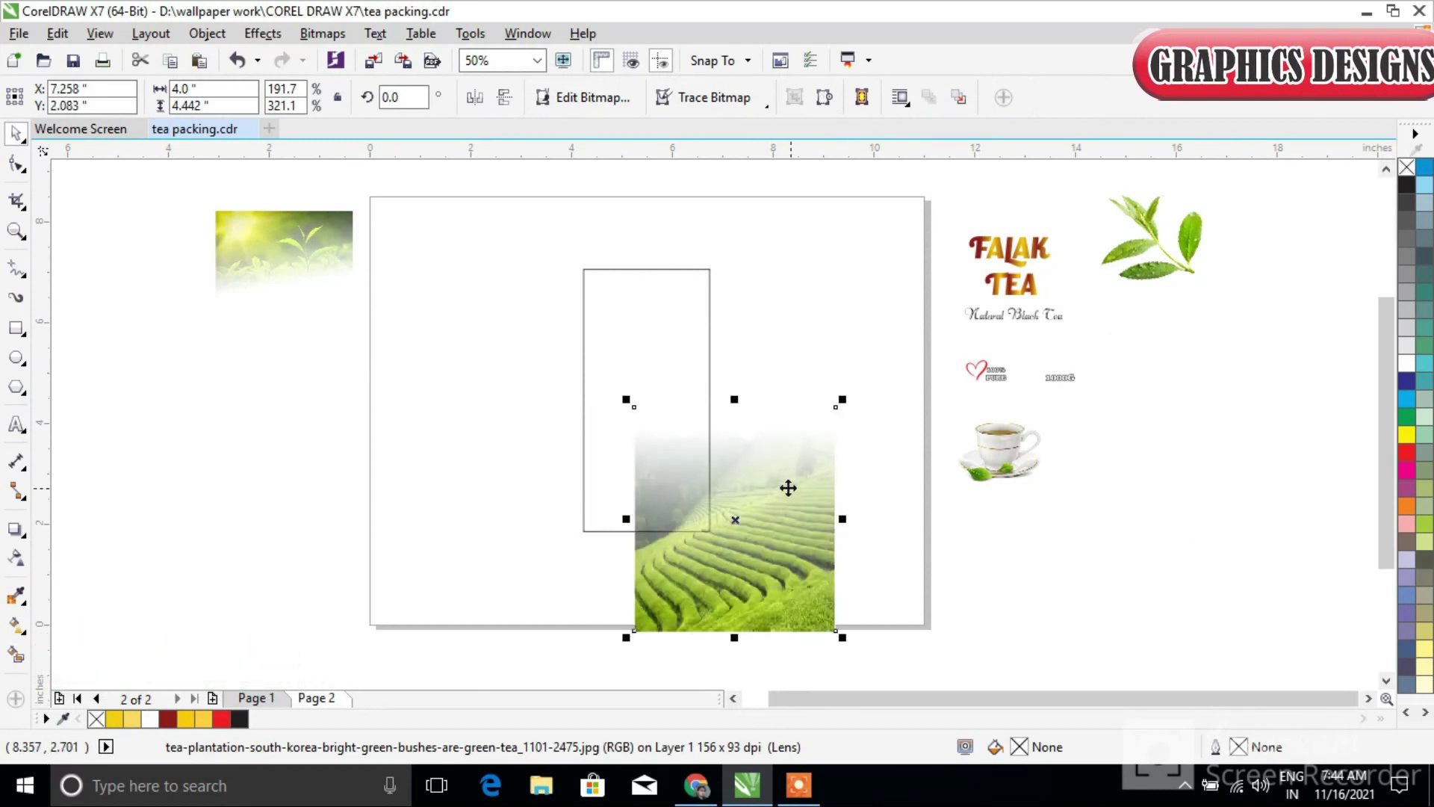
pyautogui.rightClick(787, 487)
pyautogui.click(874, 185)
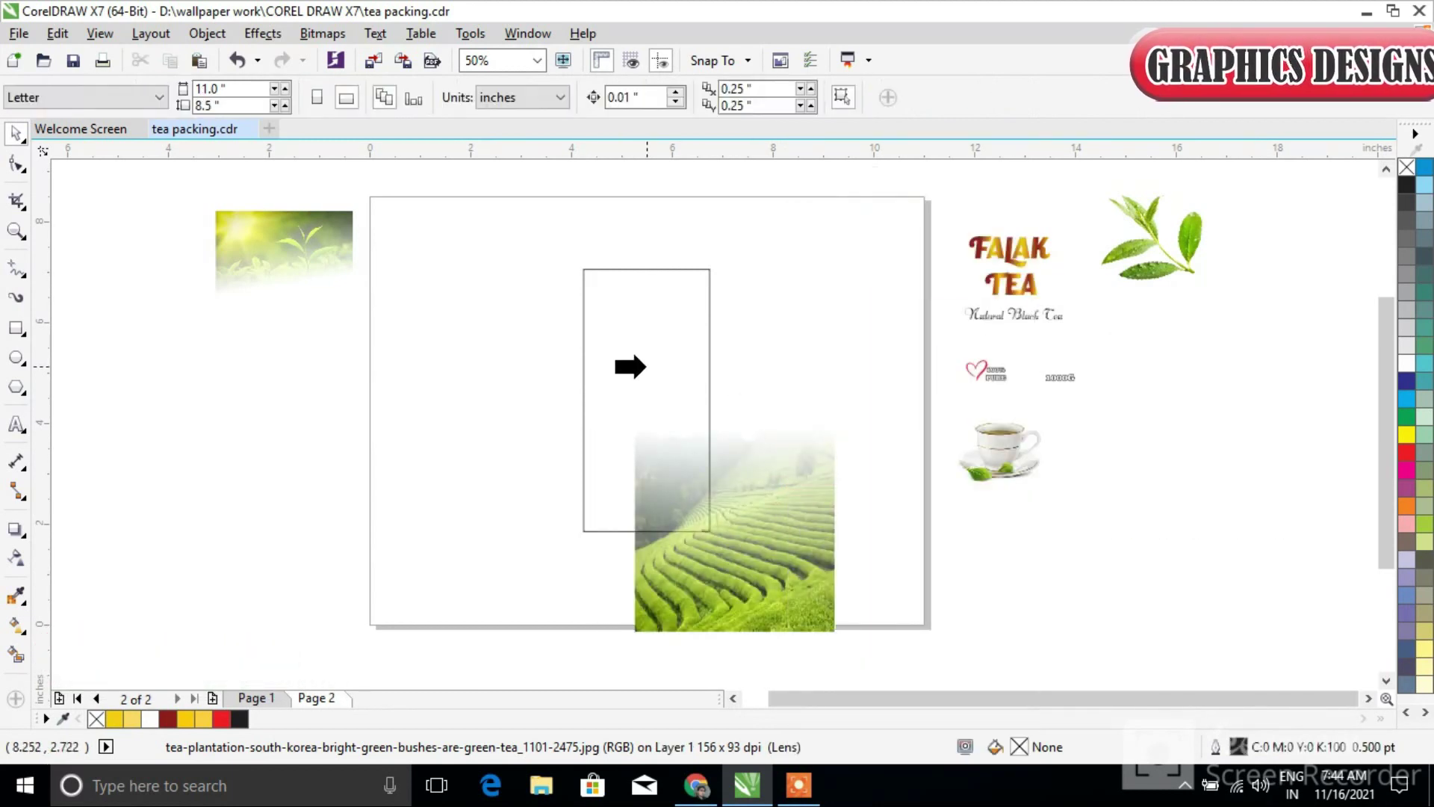
pyautogui.click(630, 366)
# Step: Edit the PowerClip contents so the plantation photo spans the rectangle's width and meets its bottom edge
pyautogui.rightClick(662, 410)
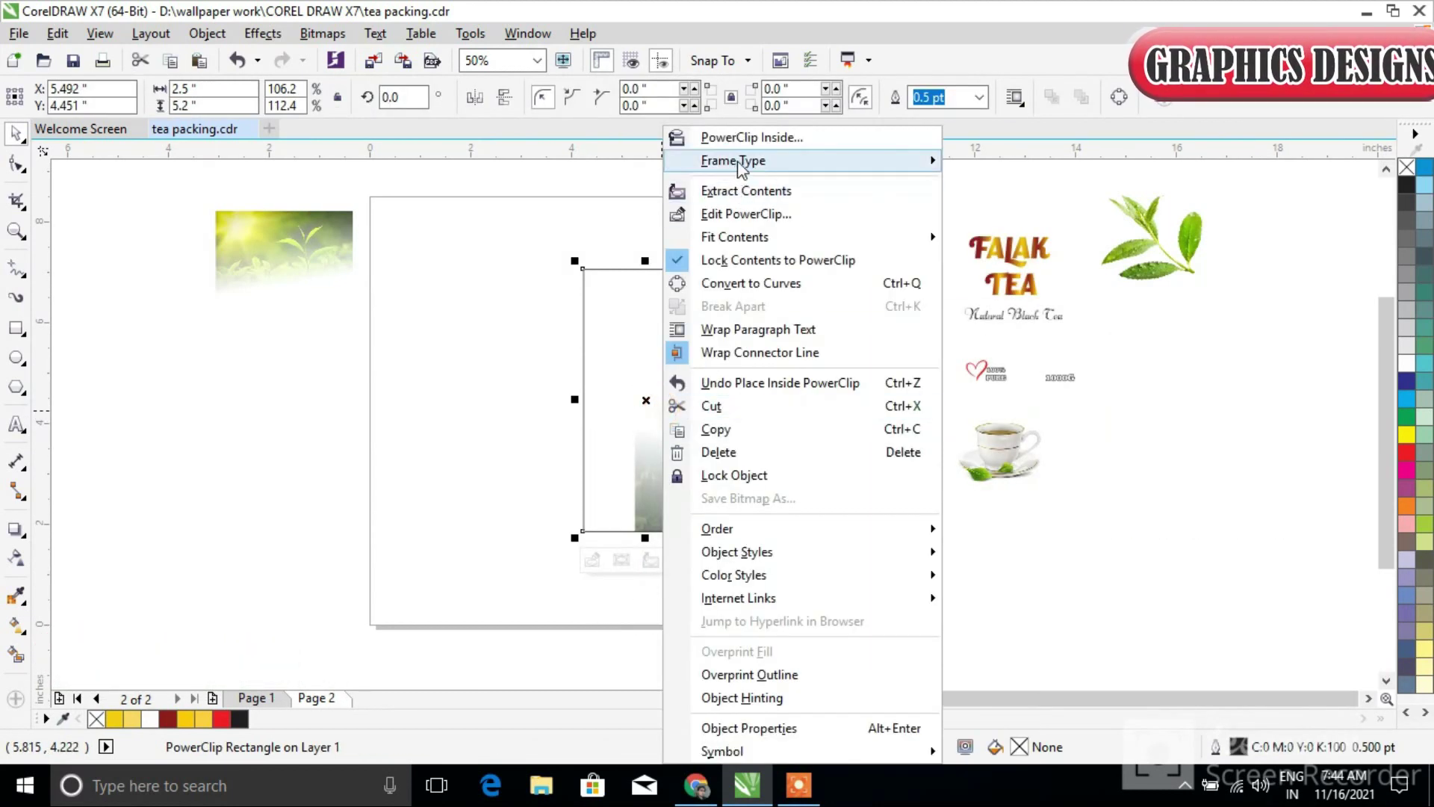
pyautogui.click(750, 212)
pyautogui.moveTo(747, 545); pyautogui.dragTo(688, 477)
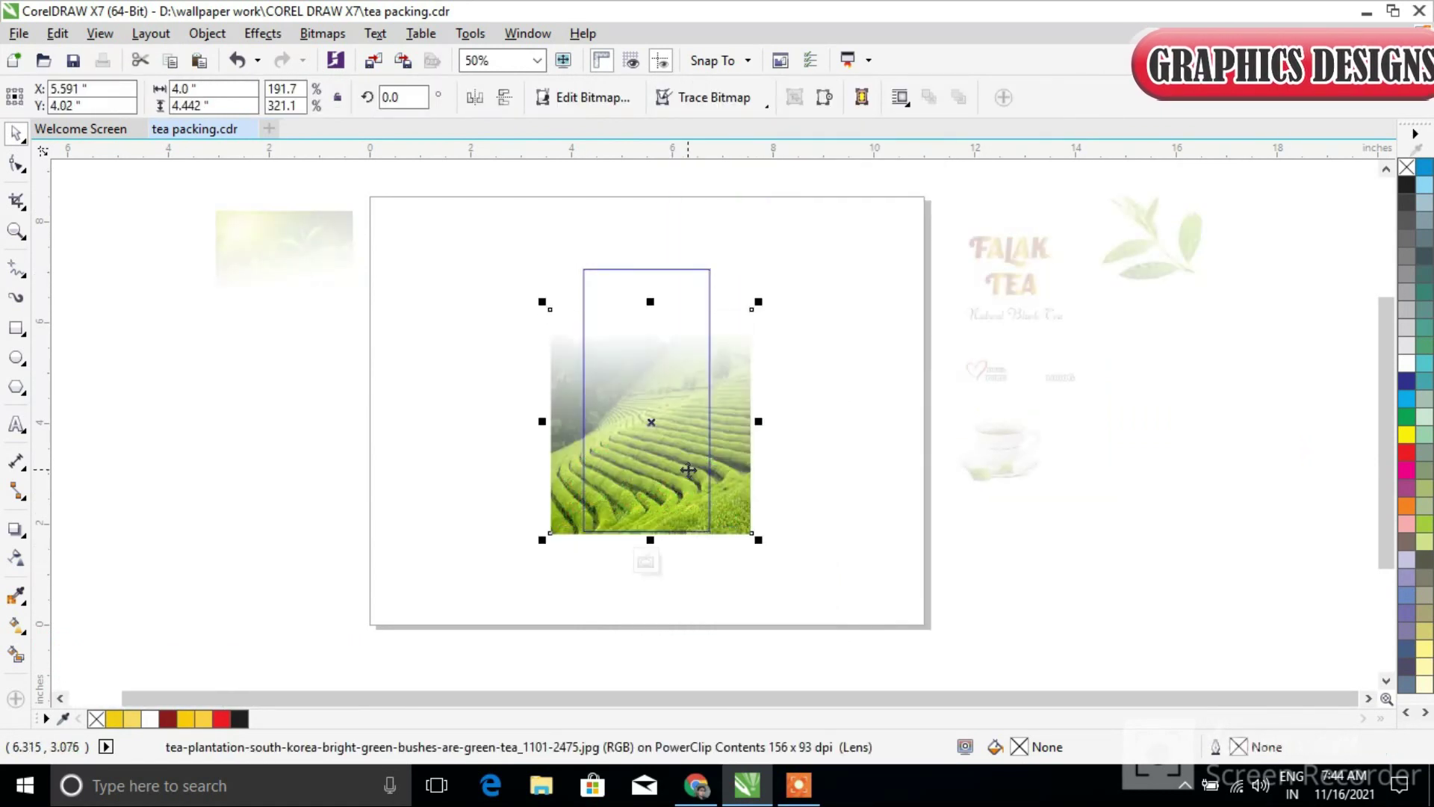
pyautogui.click(646, 562)
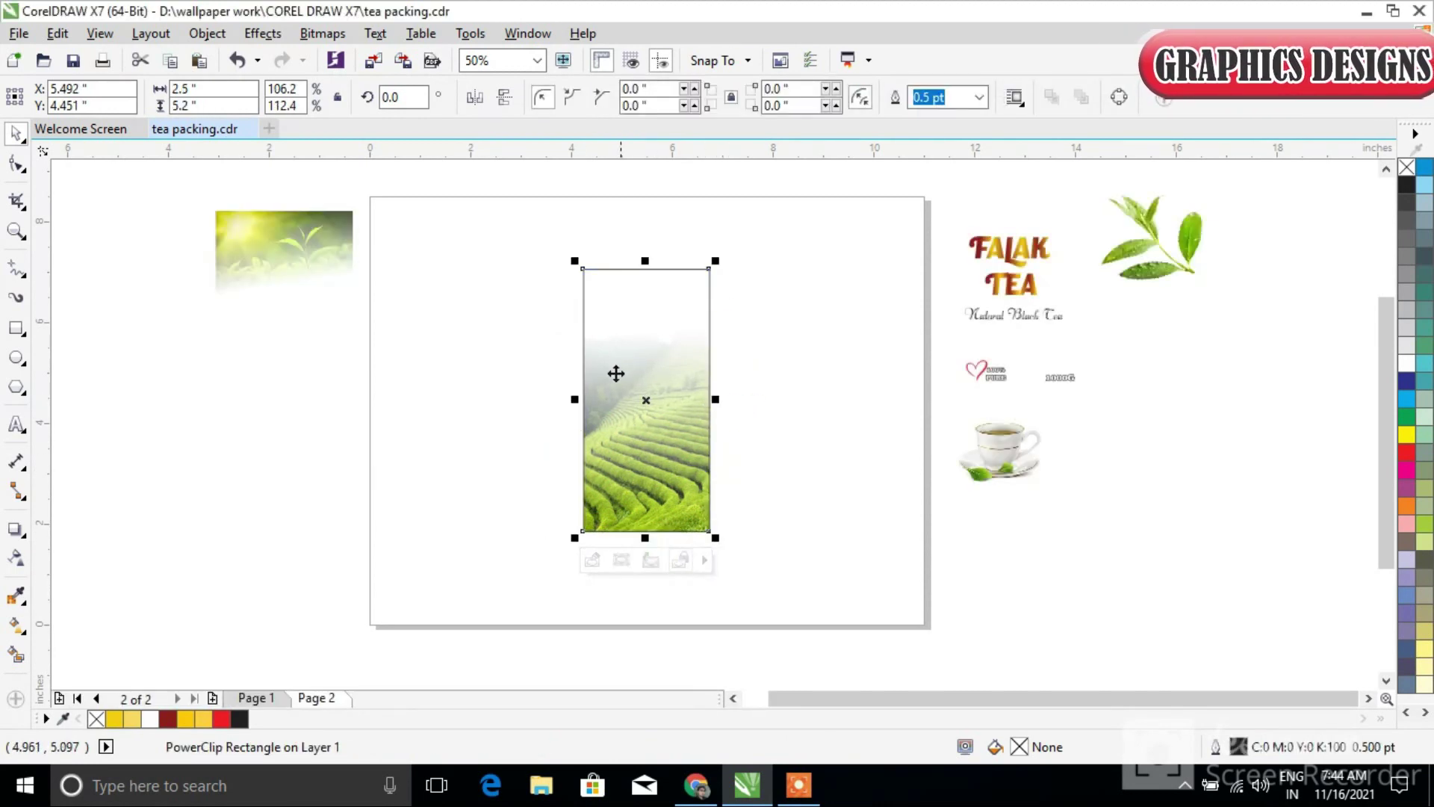
# Step: PowerClip the sunlit tea-leaf image into the same rectangle
pyautogui.moveTo(293, 243)
pyautogui.mouseDown()
pyautogui.moveTo(298, 291)
pyautogui.moveTo(440, 291)
pyautogui.mouseUp()
pyautogui.rightClick(441, 291)
pyautogui.click(544, 188)
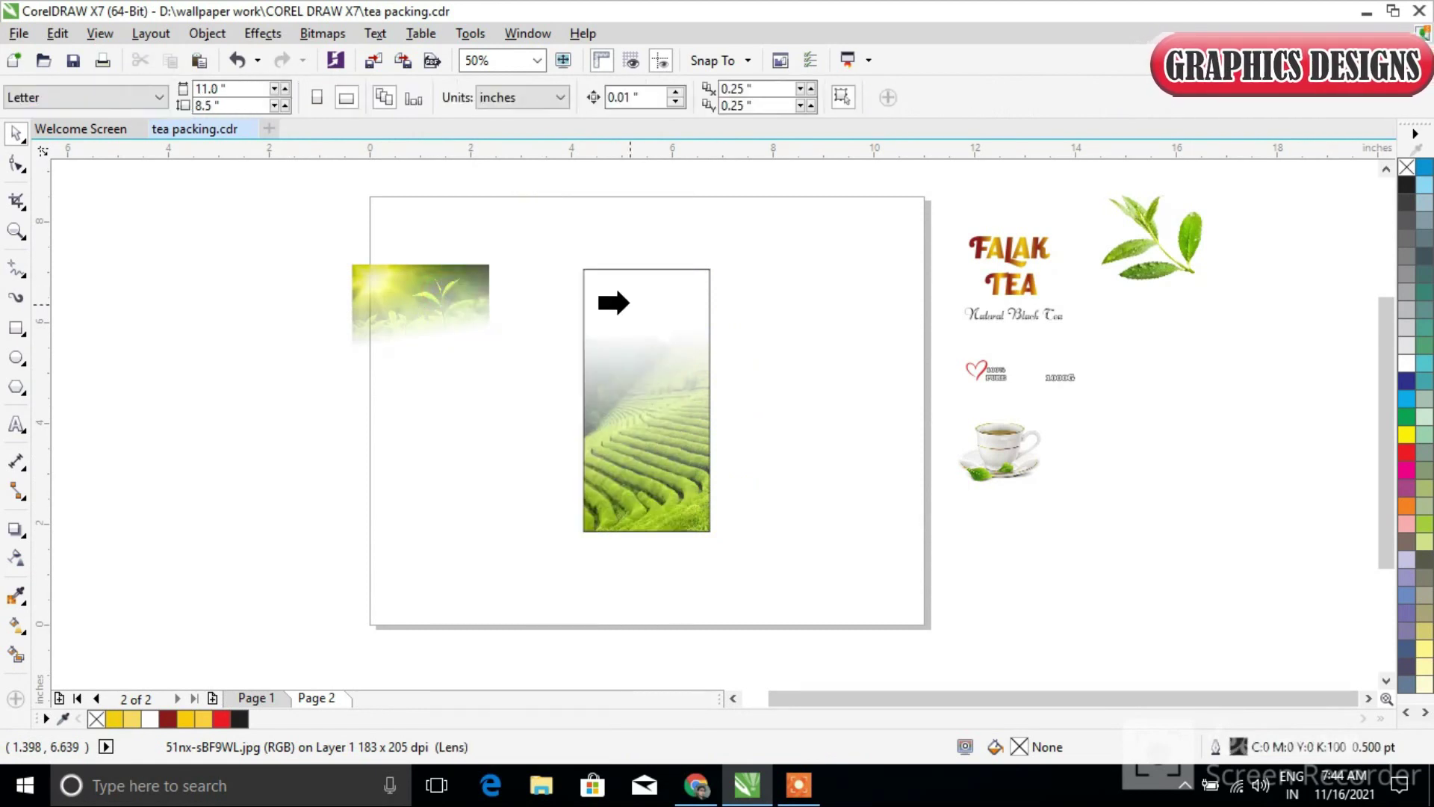
pyautogui.click(630, 294)
# Step: Edit the PowerClip contents to move the sunlit tea-leaf image up to the rectangle's top edge
pyautogui.rightClick(687, 418)
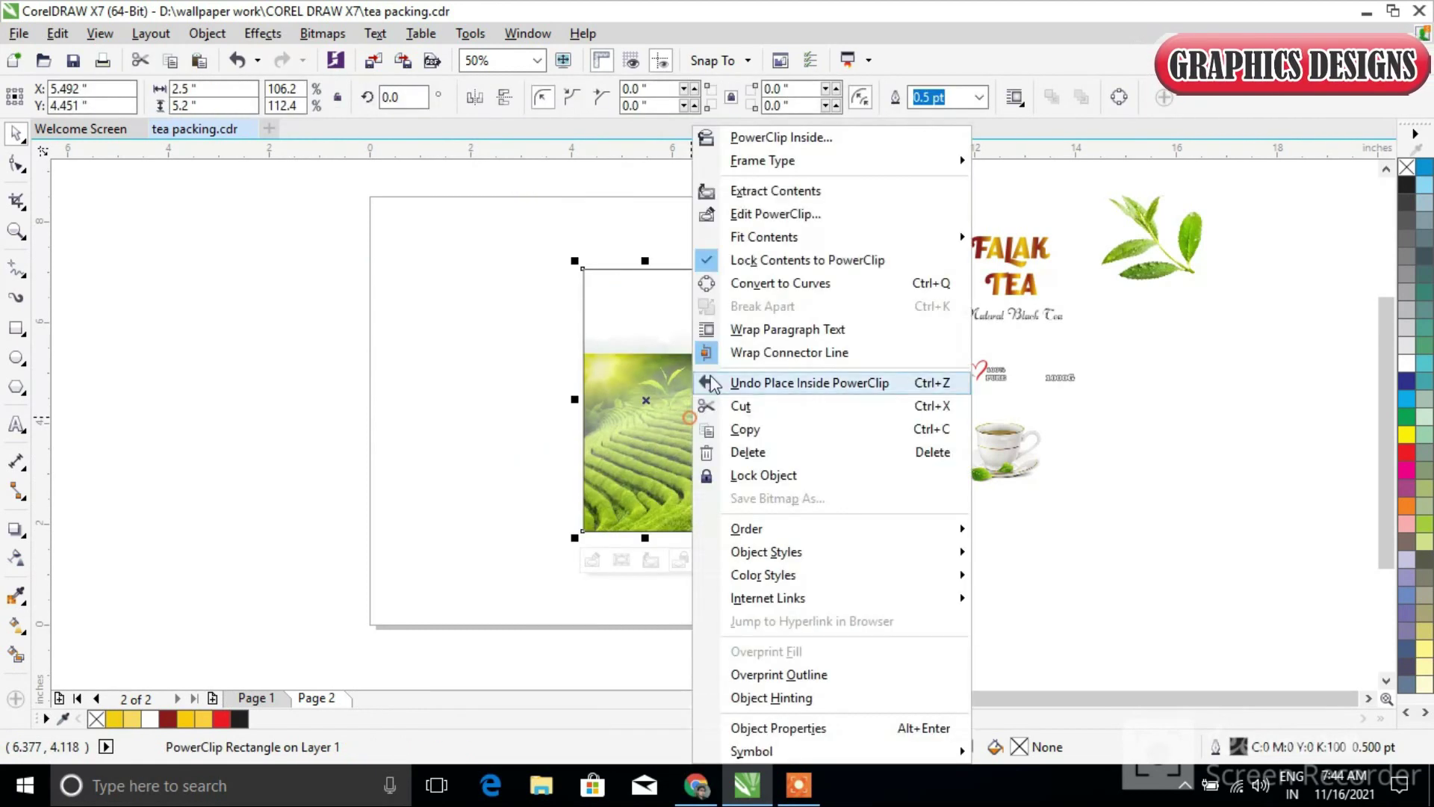
pyautogui.click(739, 211)
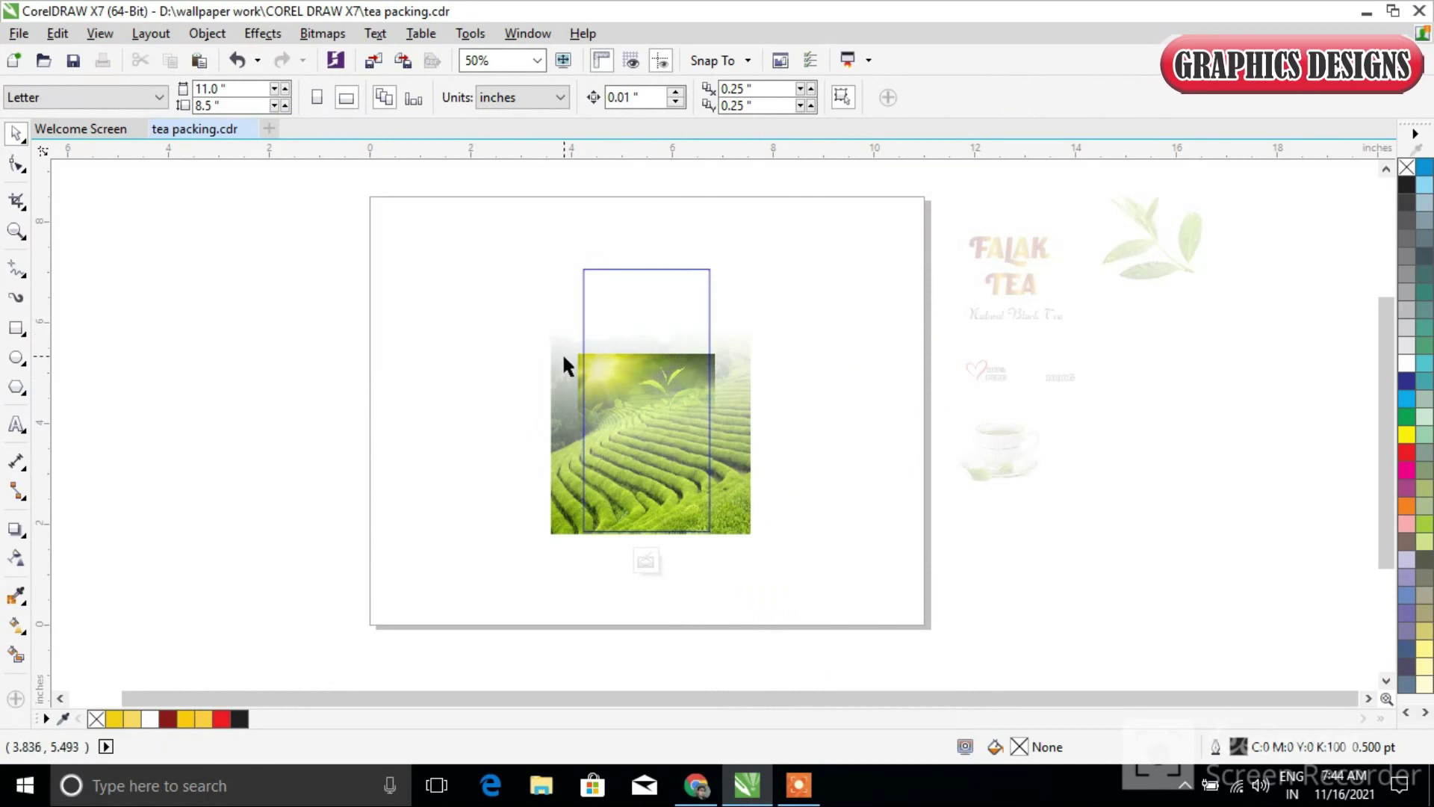
pyautogui.click(655, 395)
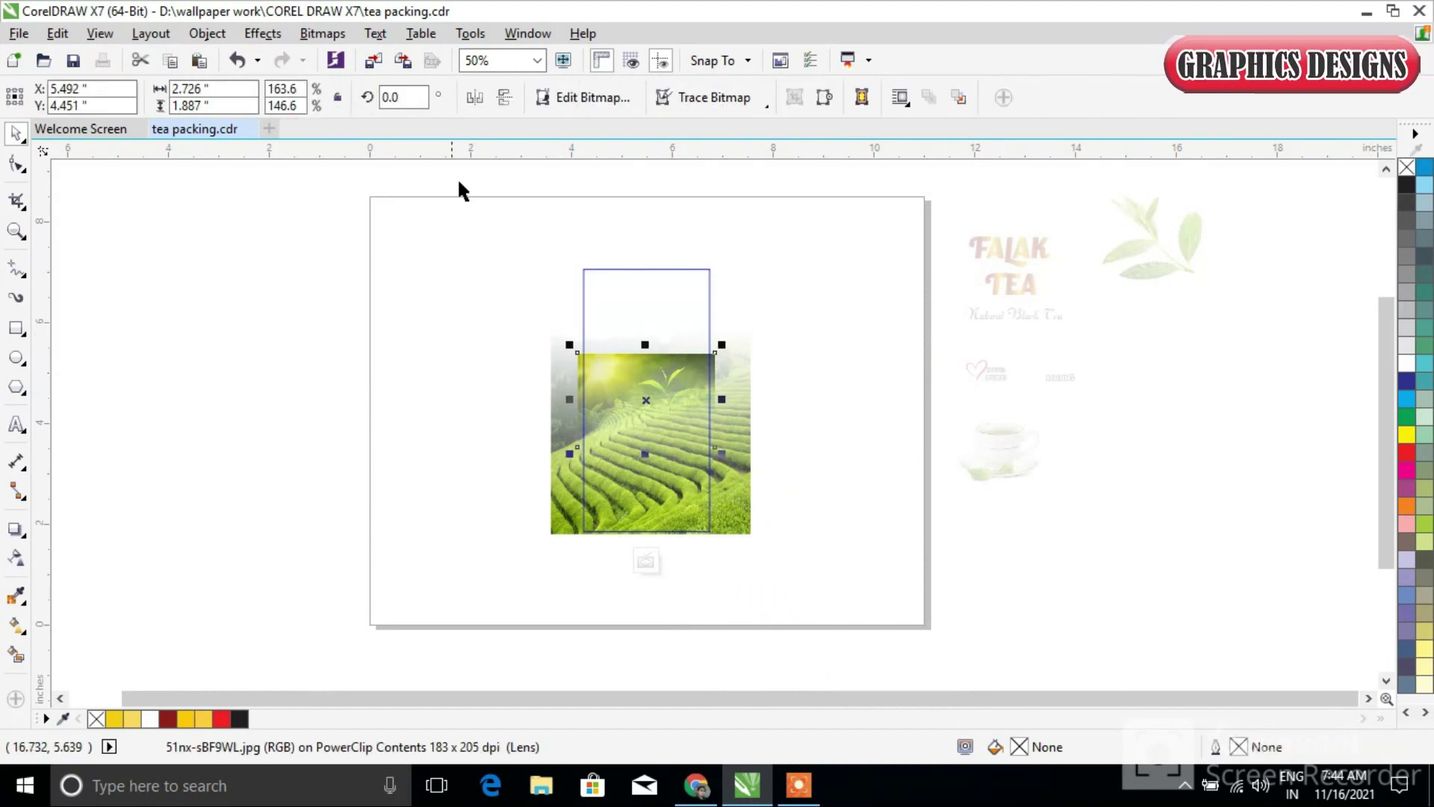
pyautogui.moveTo(666, 427); pyautogui.dragTo(653, 324)
pyautogui.click(664, 324)
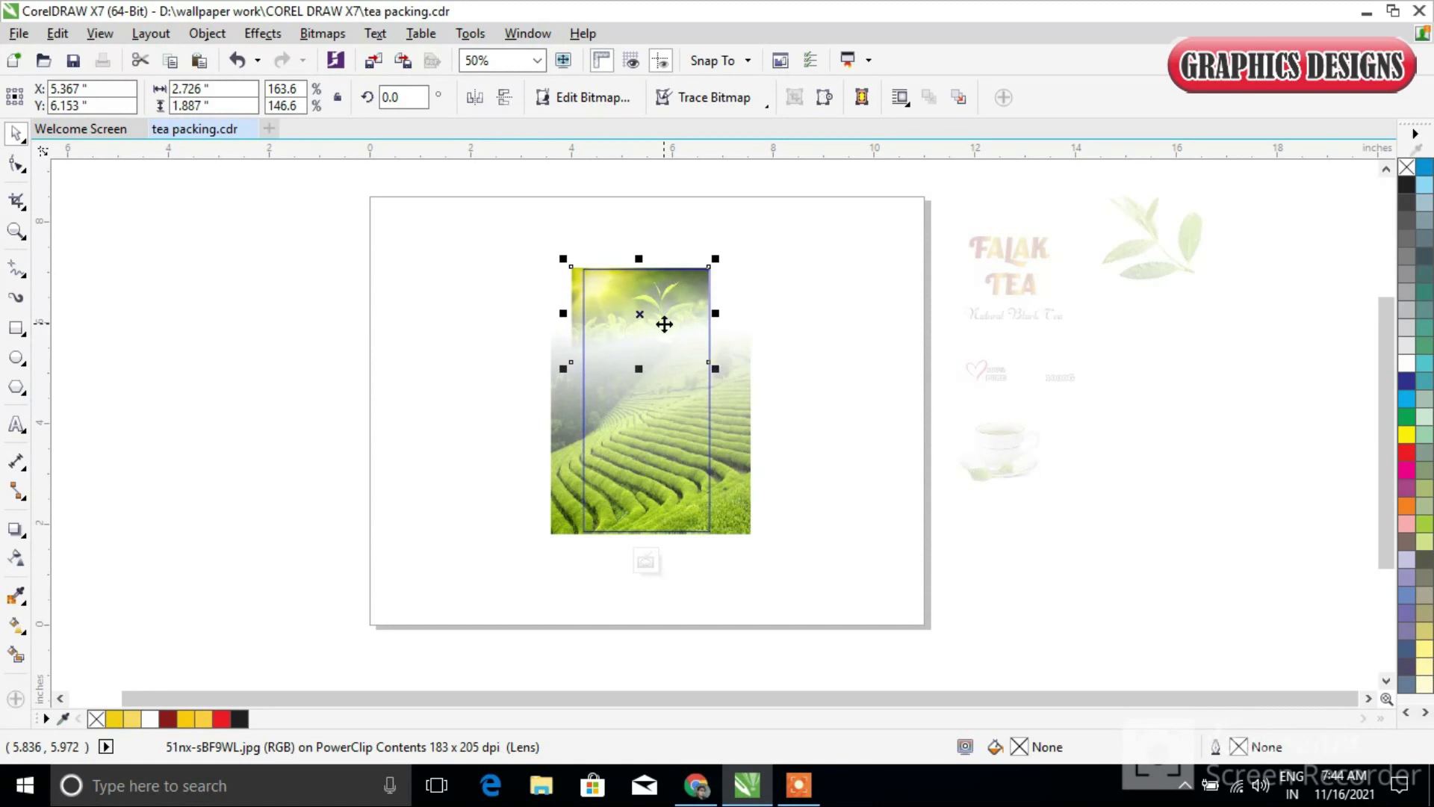
pyautogui.click(643, 562)
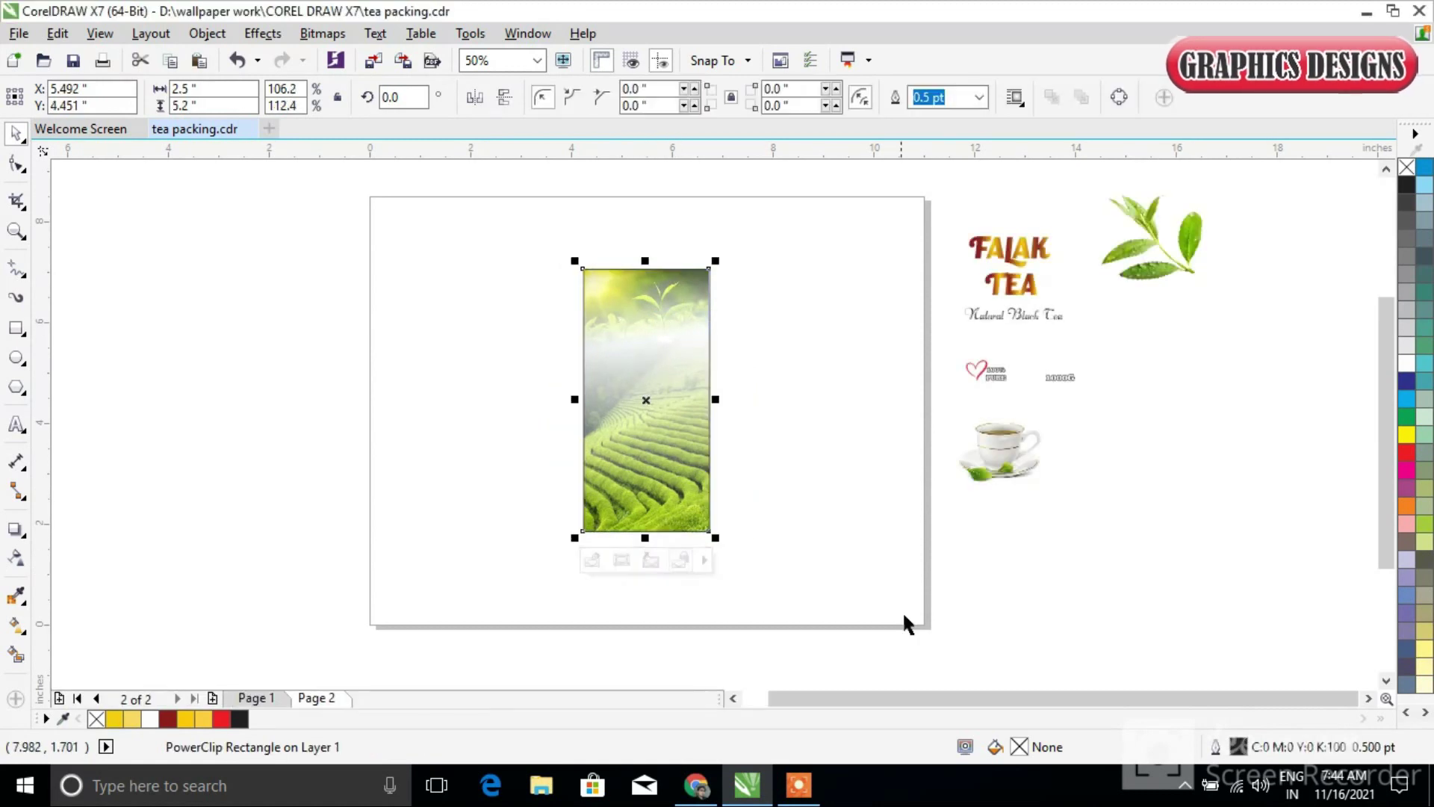
# Step: Apply a vertical fountain fill to the PowerClip rectangle, running from yellow near the top to white at the bottom
pyautogui.scroll(1, 677, 352)
pyautogui.scroll(-1, 677, 354)
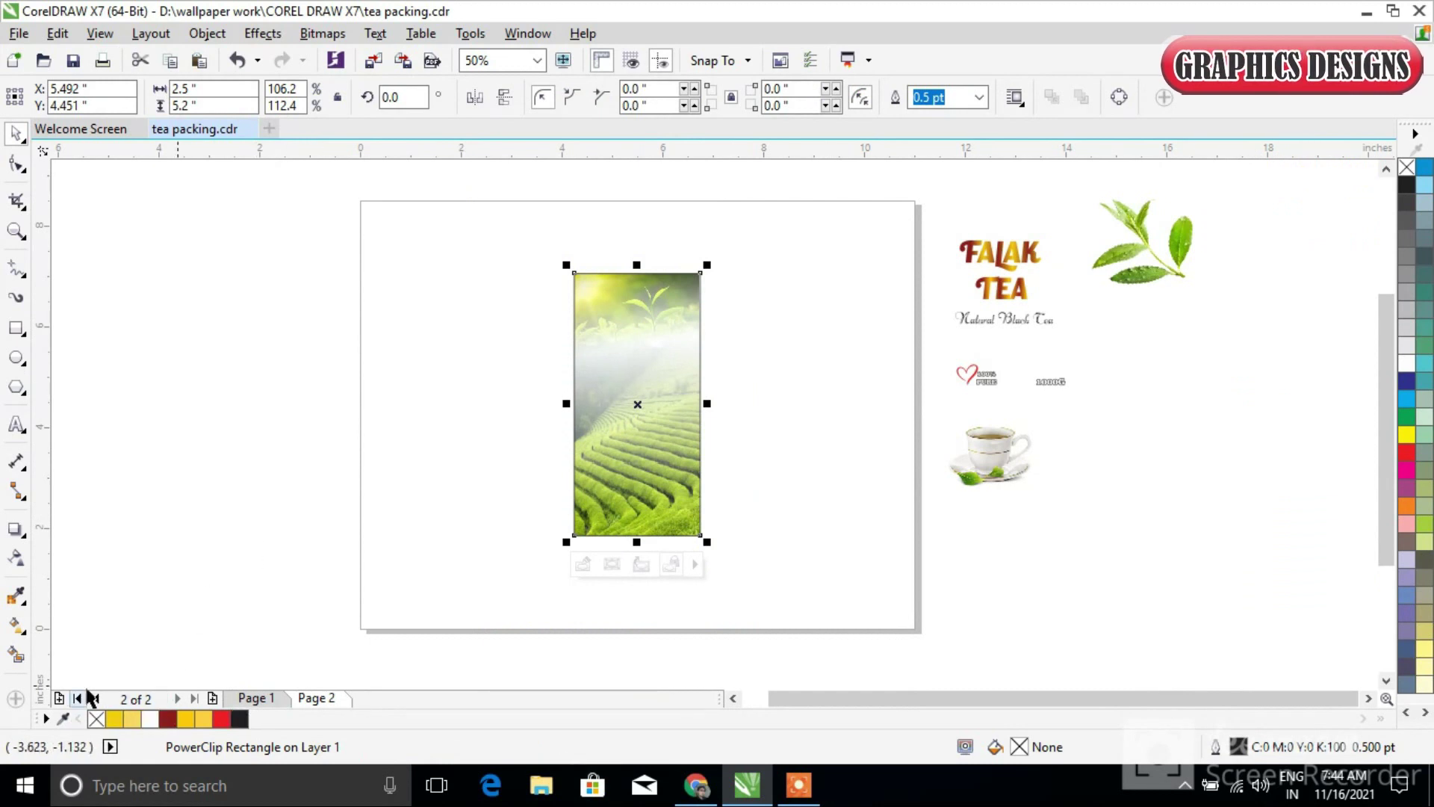
pyautogui.click(16, 626)
pyautogui.moveTo(636, 364); pyautogui.dragTo(636, 535)
pyautogui.moveTo(637, 366); pyautogui.dragTo(636, 306)
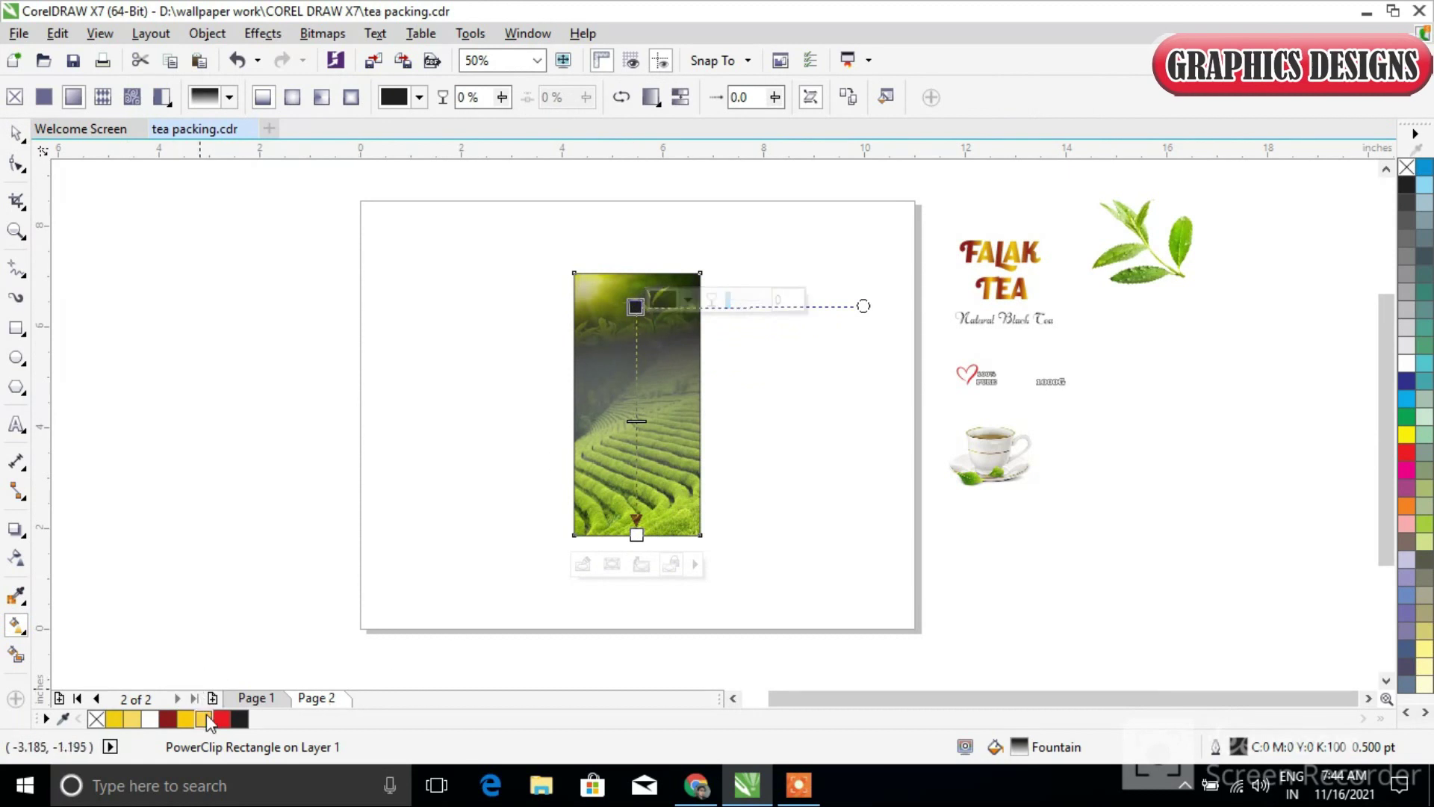
pyautogui.click(206, 719)
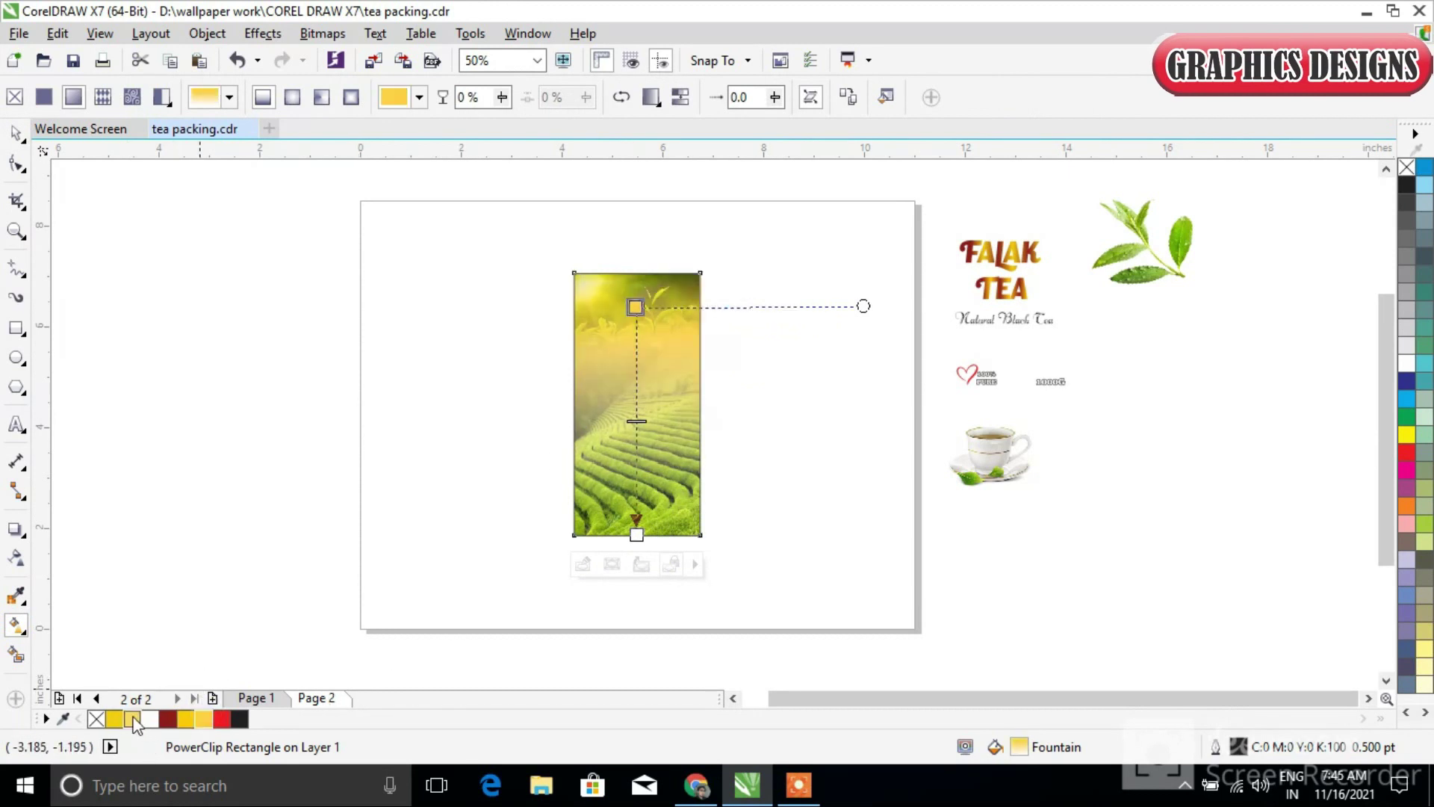
pyautogui.click(168, 718)
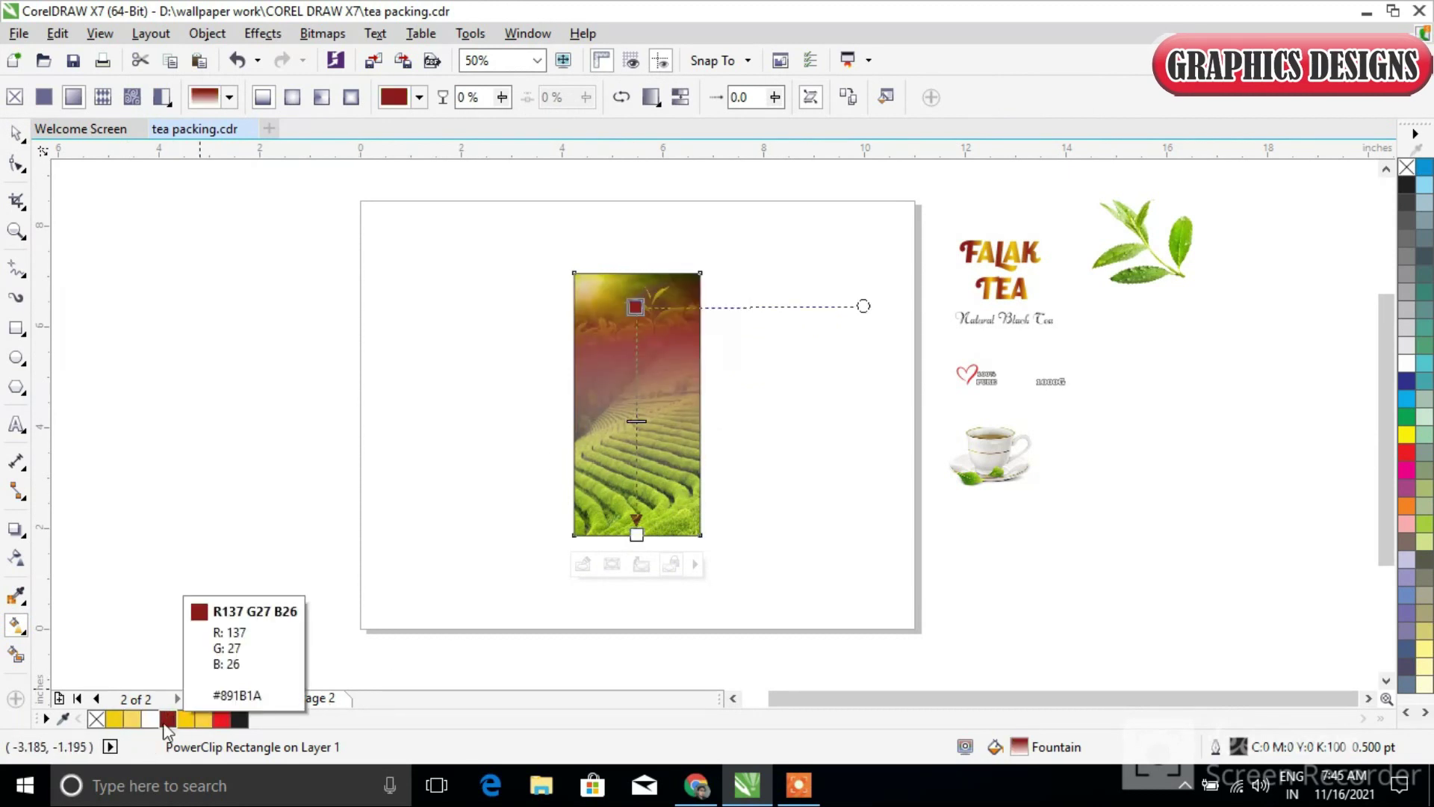
pyautogui.click(115, 718)
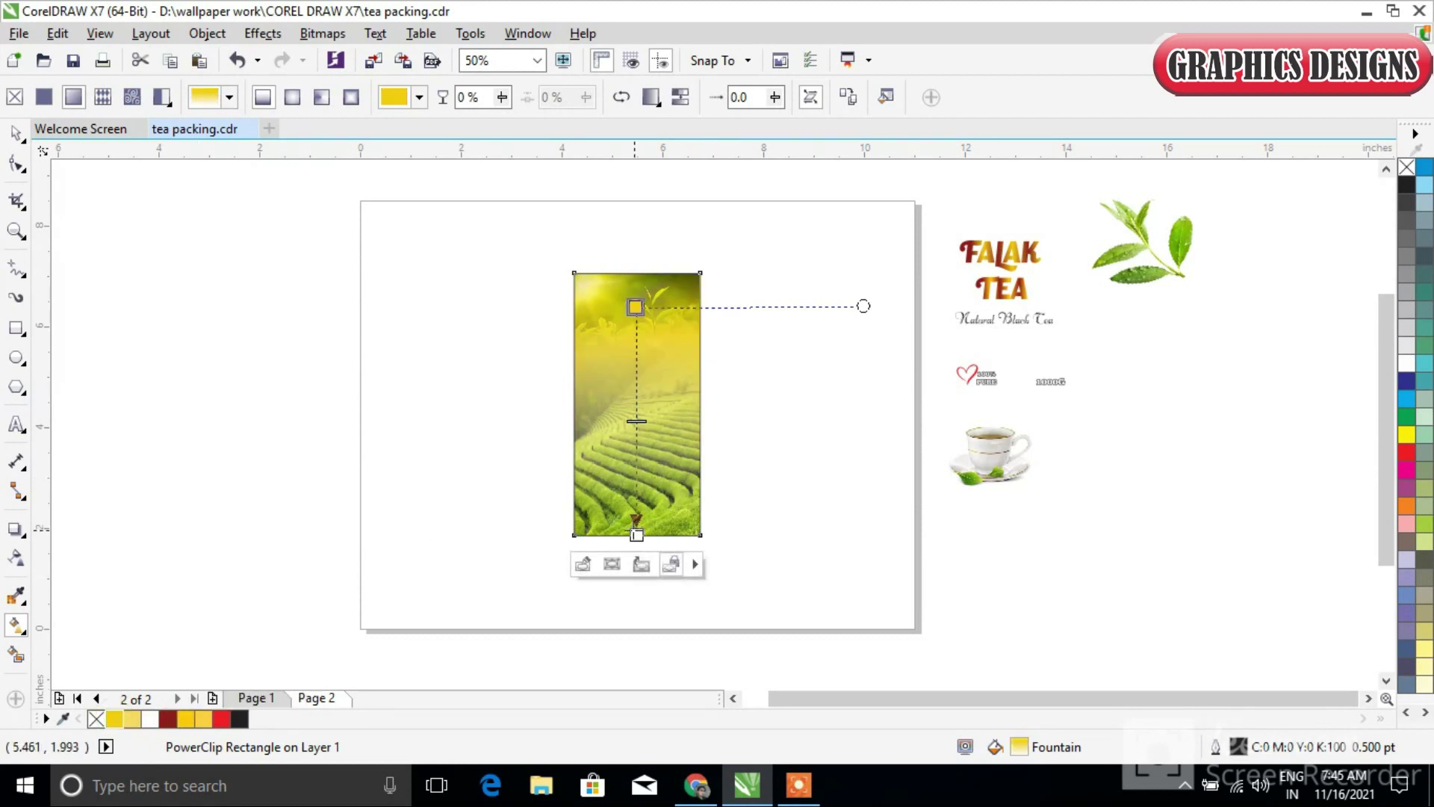
# Step: Shorten the fountain fill by moving its white end up and its yellow start slightly down
pyautogui.moveTo(637, 535)
pyautogui.mouseDown()
pyautogui.moveTo(639, 474)
pyautogui.moveTo(639, 509)
pyautogui.mouseUp()
pyautogui.moveTo(635, 306); pyautogui.dragTo(634, 316)
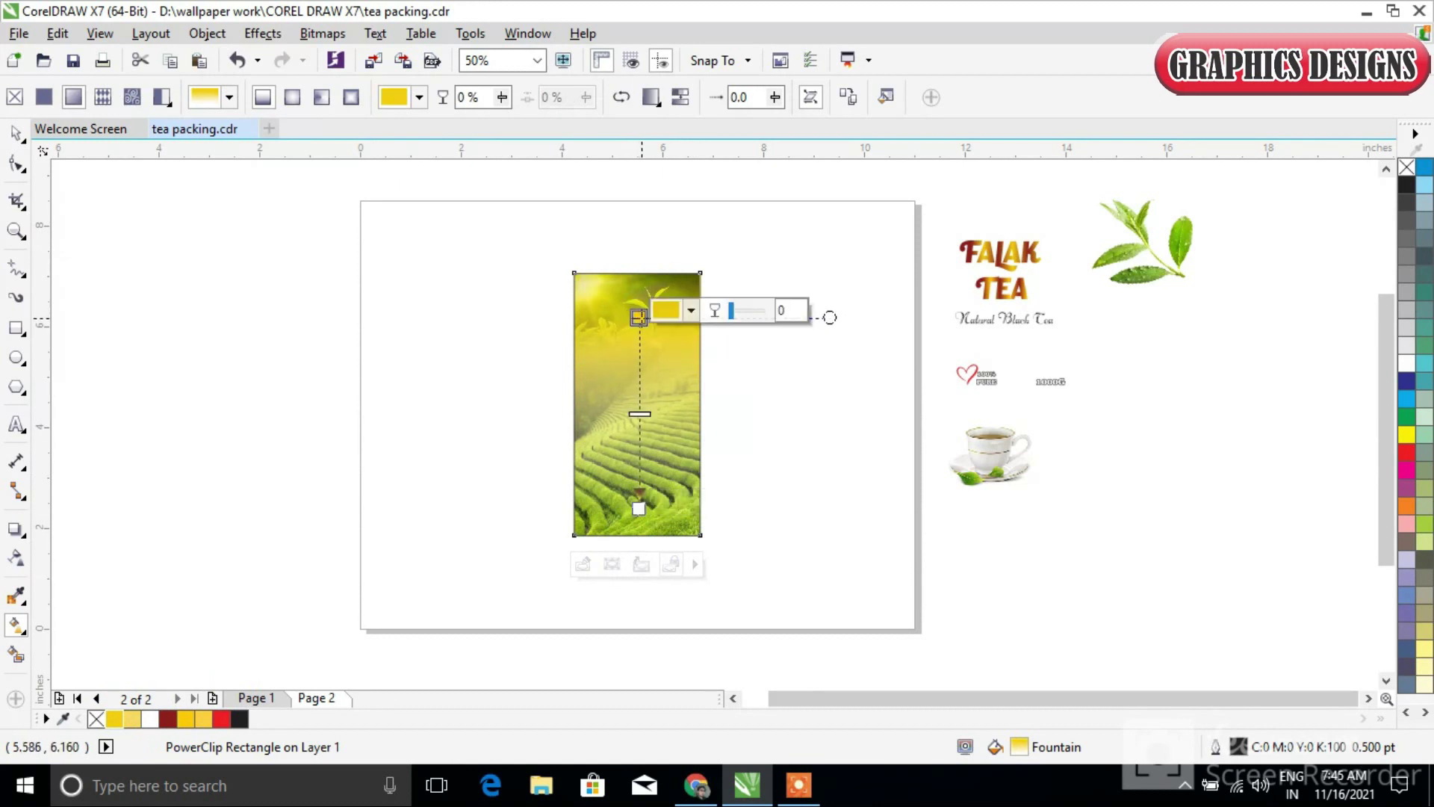
pyautogui.scroll(1, 638, 316)
pyautogui.scroll(-1, 634, 352)
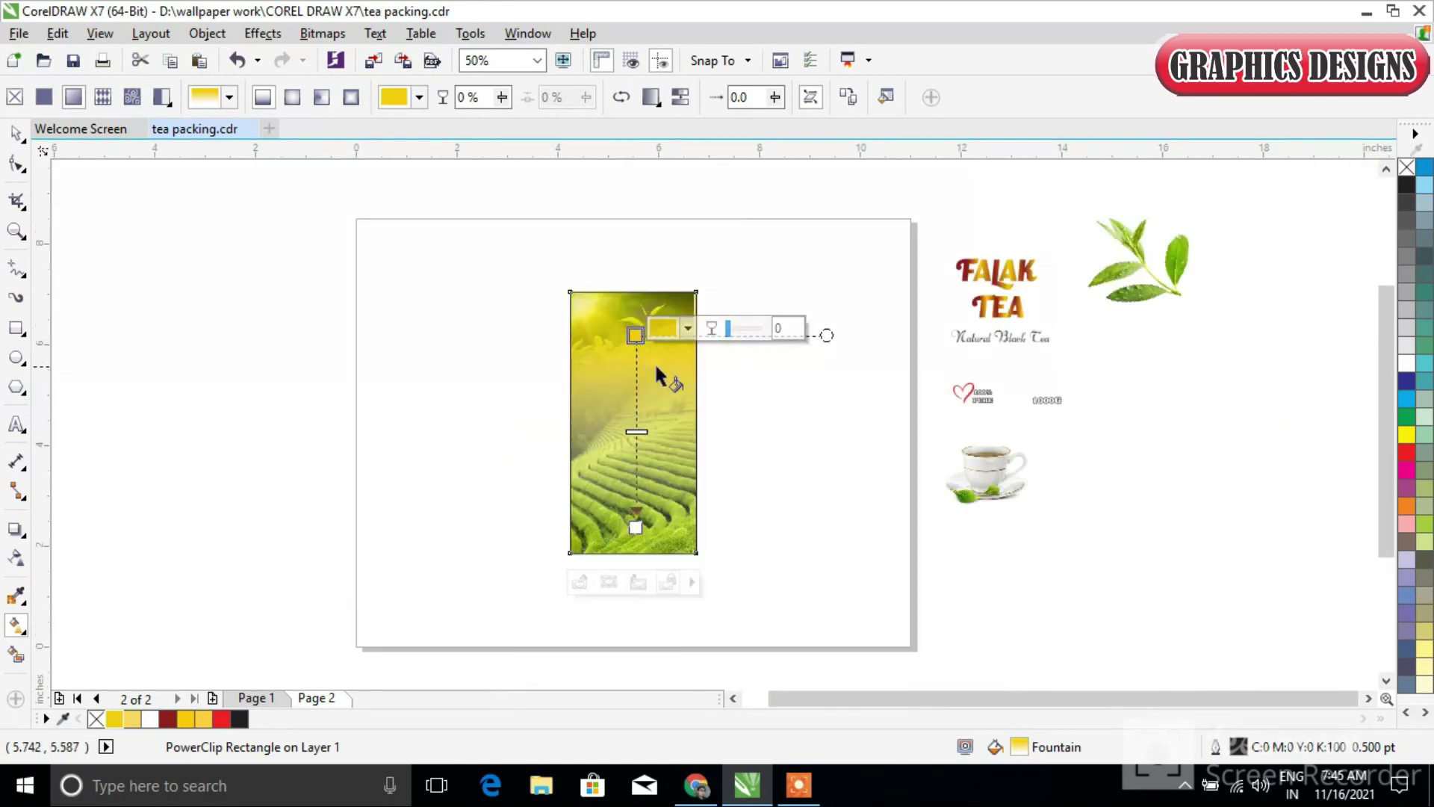
pyautogui.click(14, 134)
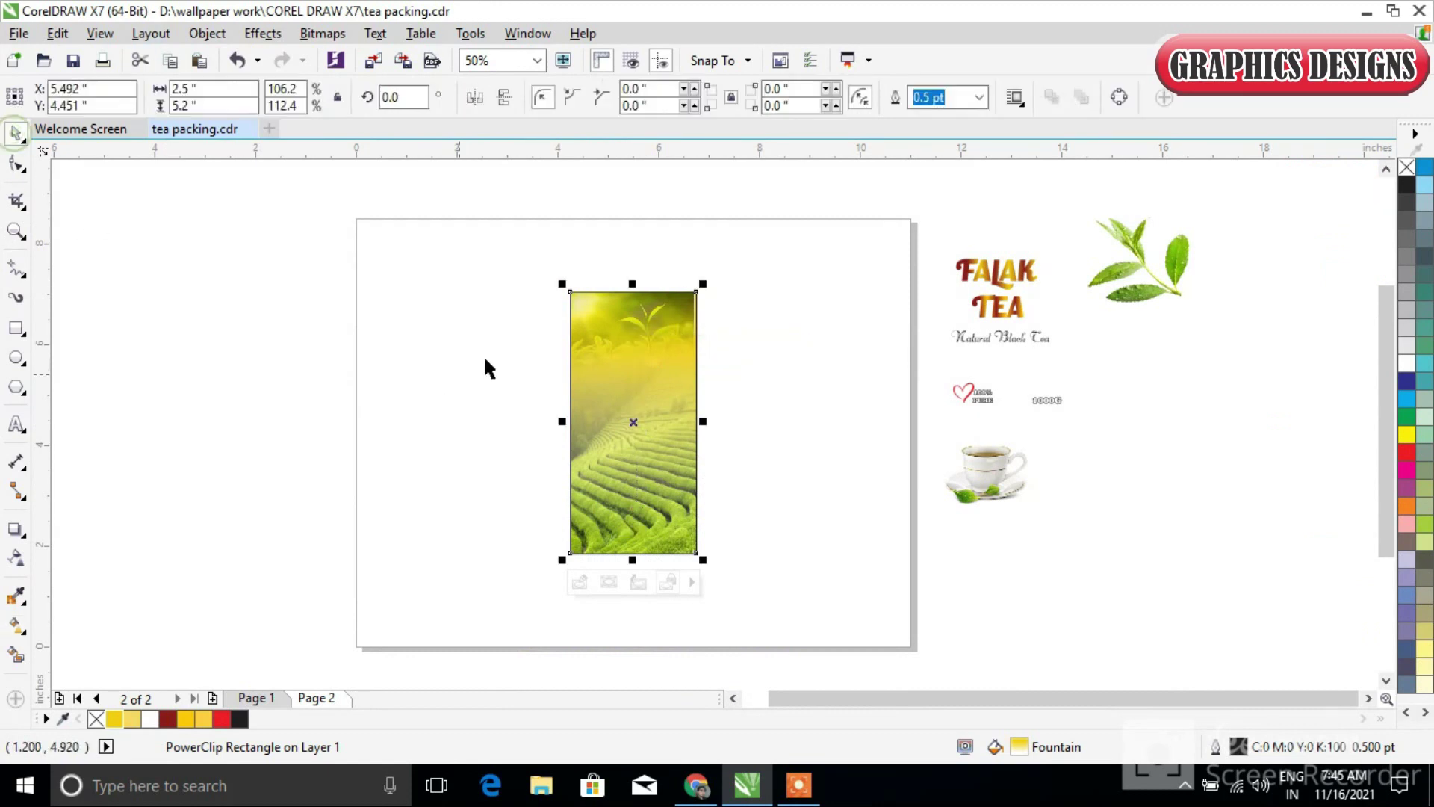
pyautogui.click(491, 373)
# Step: Move the FALAK TEA title onto the upper part of the pack and the teacup image below it
pyautogui.moveTo(929, 235); pyautogui.dragTo(651, 350)
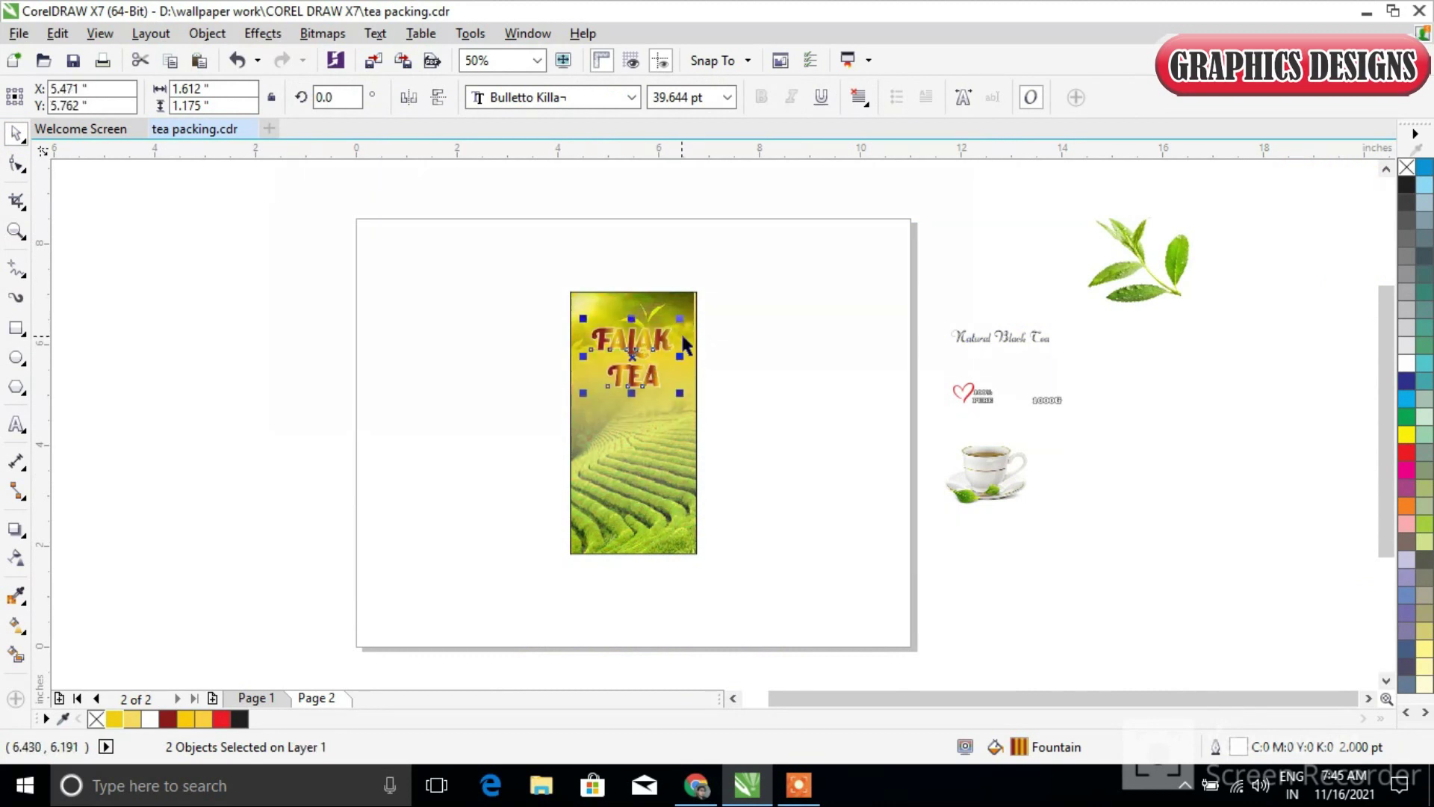
pyautogui.moveTo(999, 490); pyautogui.dragTo(636, 442)
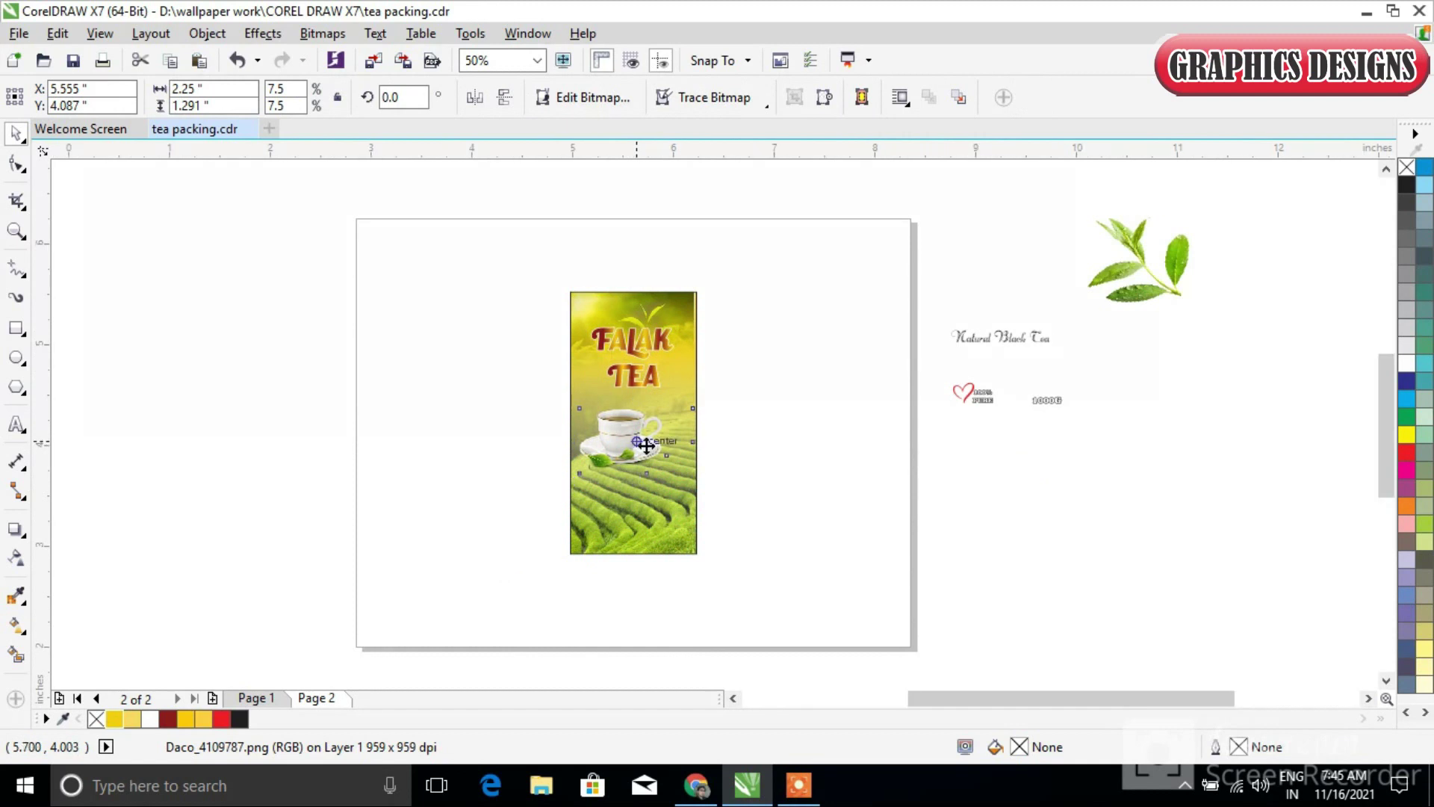
# Step: Enlarge the teacup image to about 2.7 in wide and reposition it centrally below the title
pyautogui.scroll(2, 650, 456)
pyautogui.scroll(-1, 716, 515)
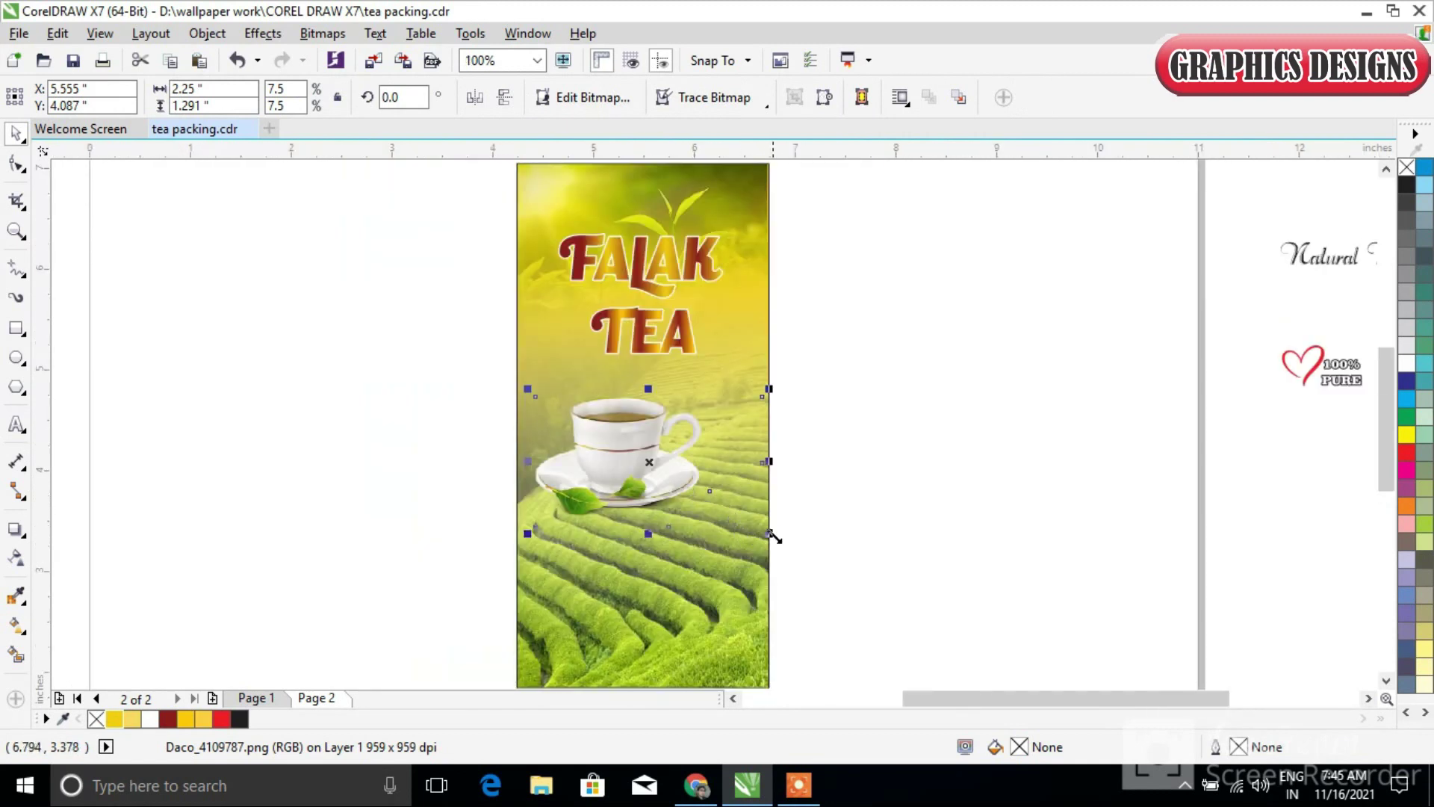
pyautogui.moveTo(775, 536); pyautogui.dragTo(792, 547)
pyautogui.moveTo(653, 462); pyautogui.dragTo(684, 485)
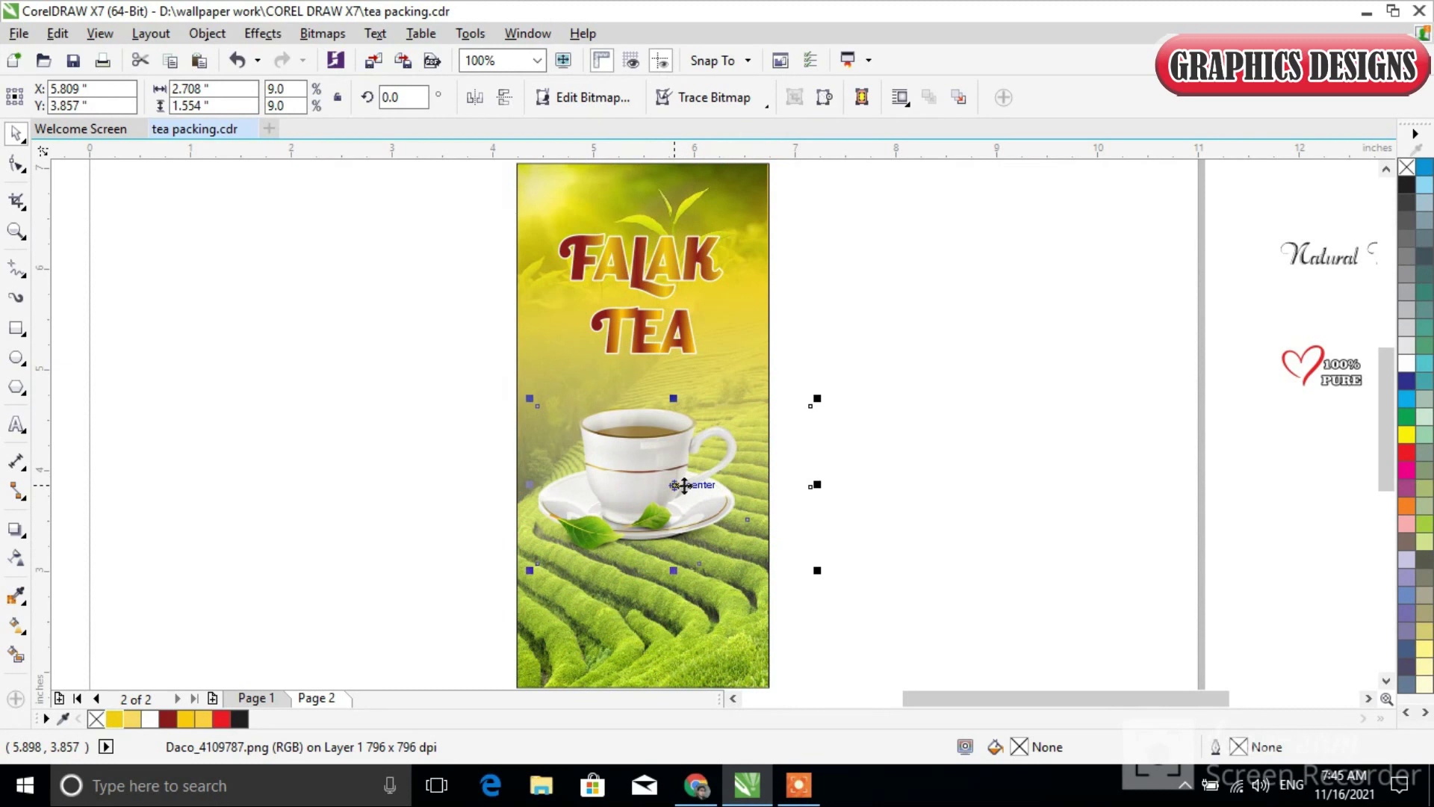
pyautogui.click(366, 535)
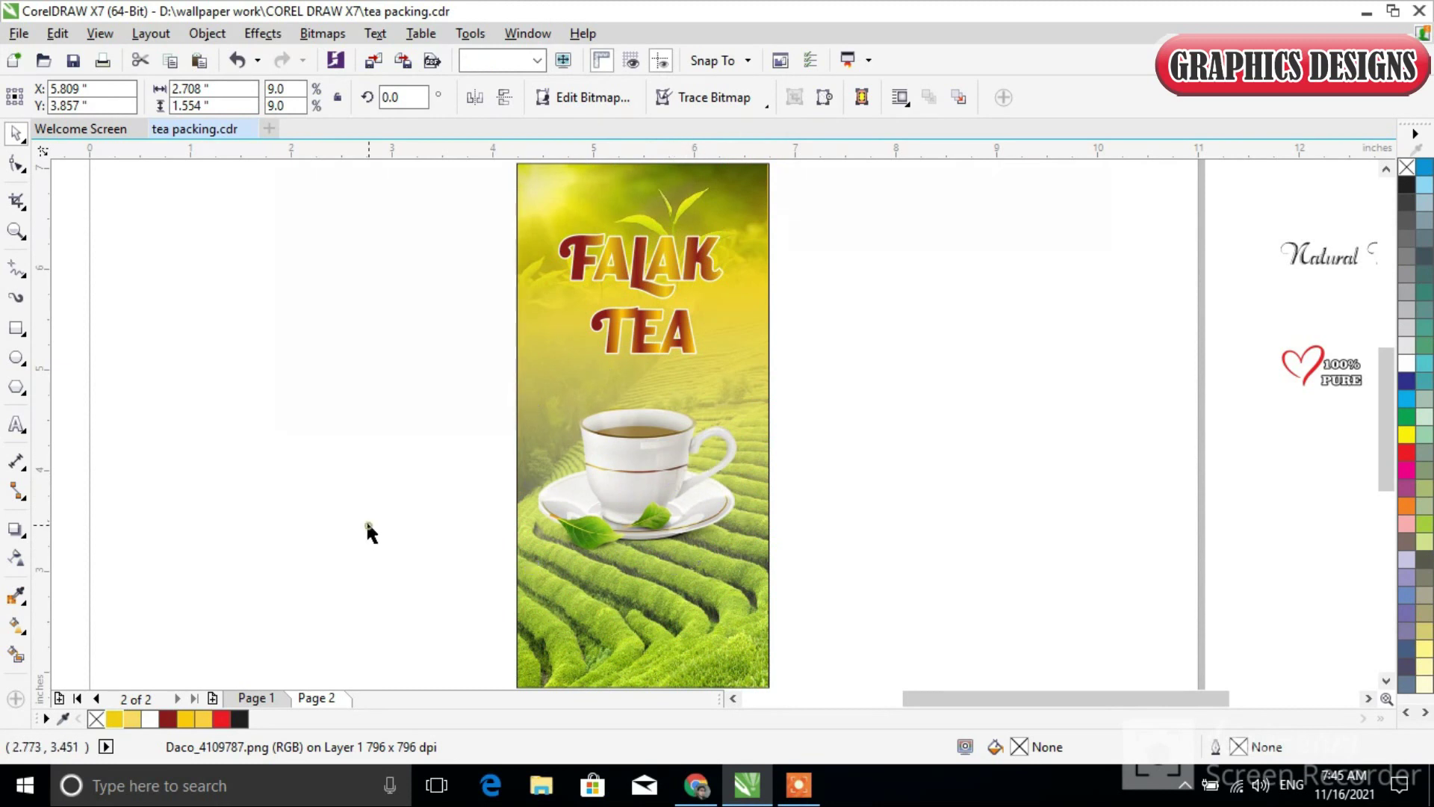
# Step: Add a black drop shadow to the teacup, directed straight downward from the rim to the saucer
pyautogui.click(15, 528)
pyautogui.click(646, 458)
pyautogui.moveTo(645, 414); pyautogui.dragTo(673, 546)
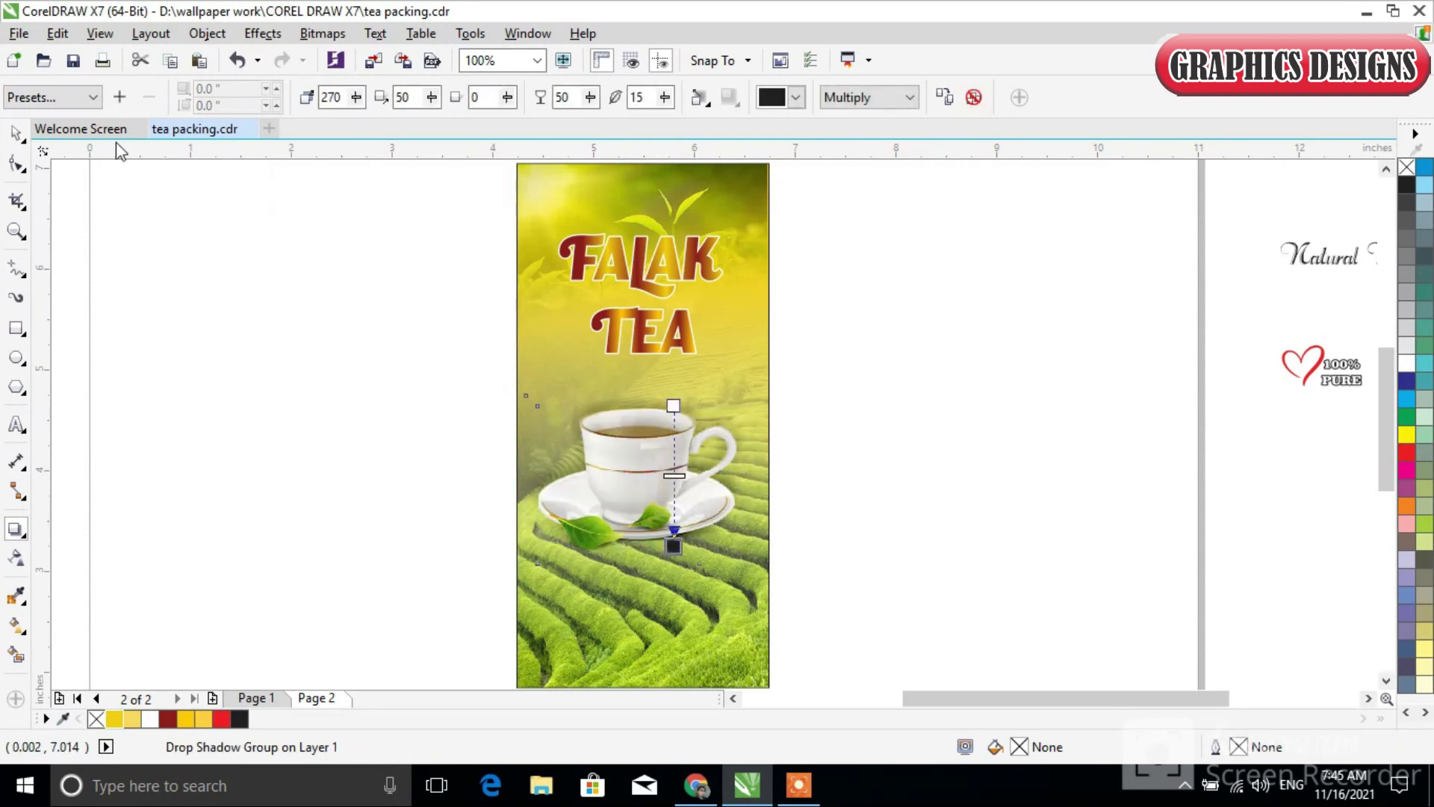
pyautogui.click(15, 133)
pyautogui.click(336, 505)
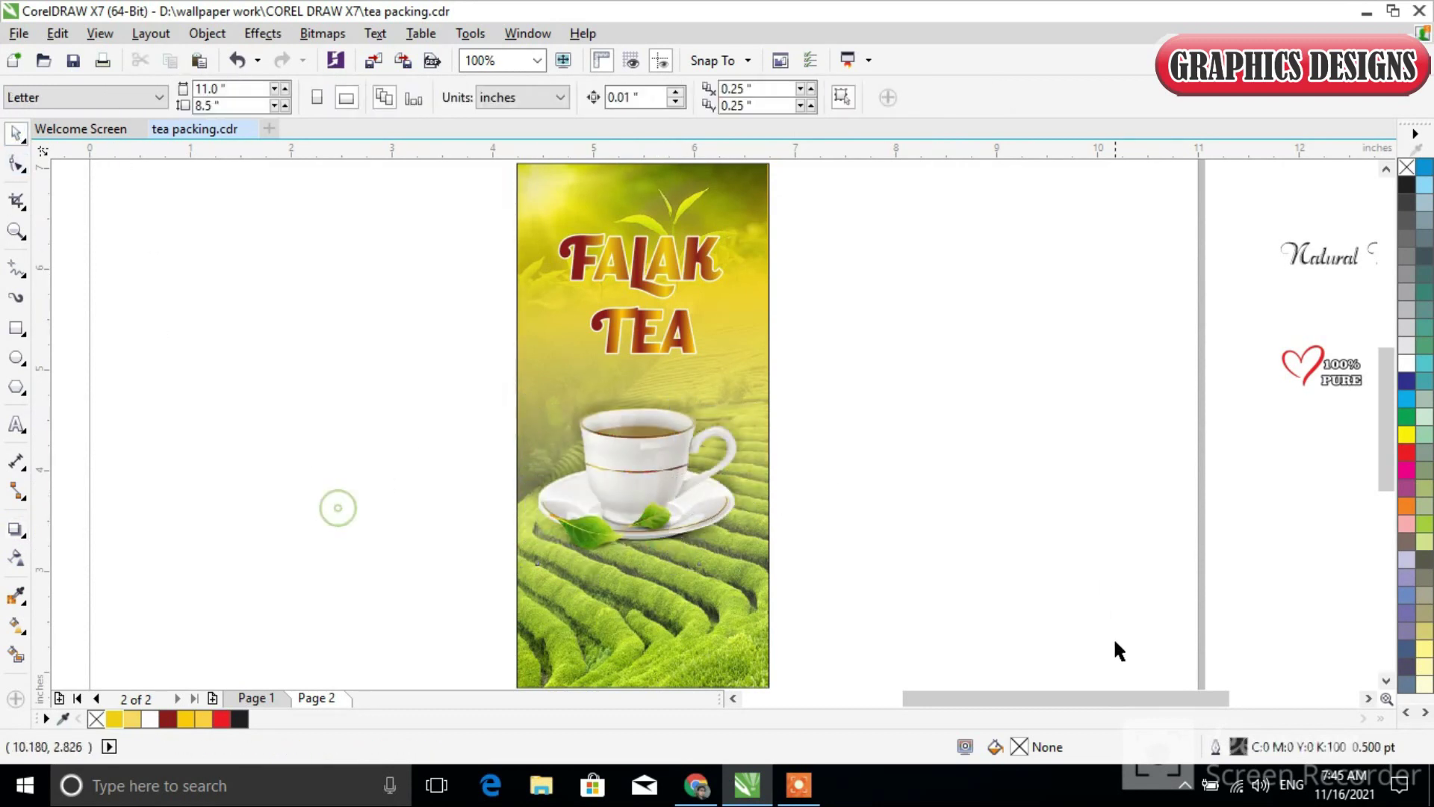
# Step: Enlarge the shadowed teacup to about 3 in wide and nudge it slightly right and down on the pack
pyautogui.click(667, 497)
pyautogui.moveTo(820, 573); pyautogui.dragTo(832, 584)
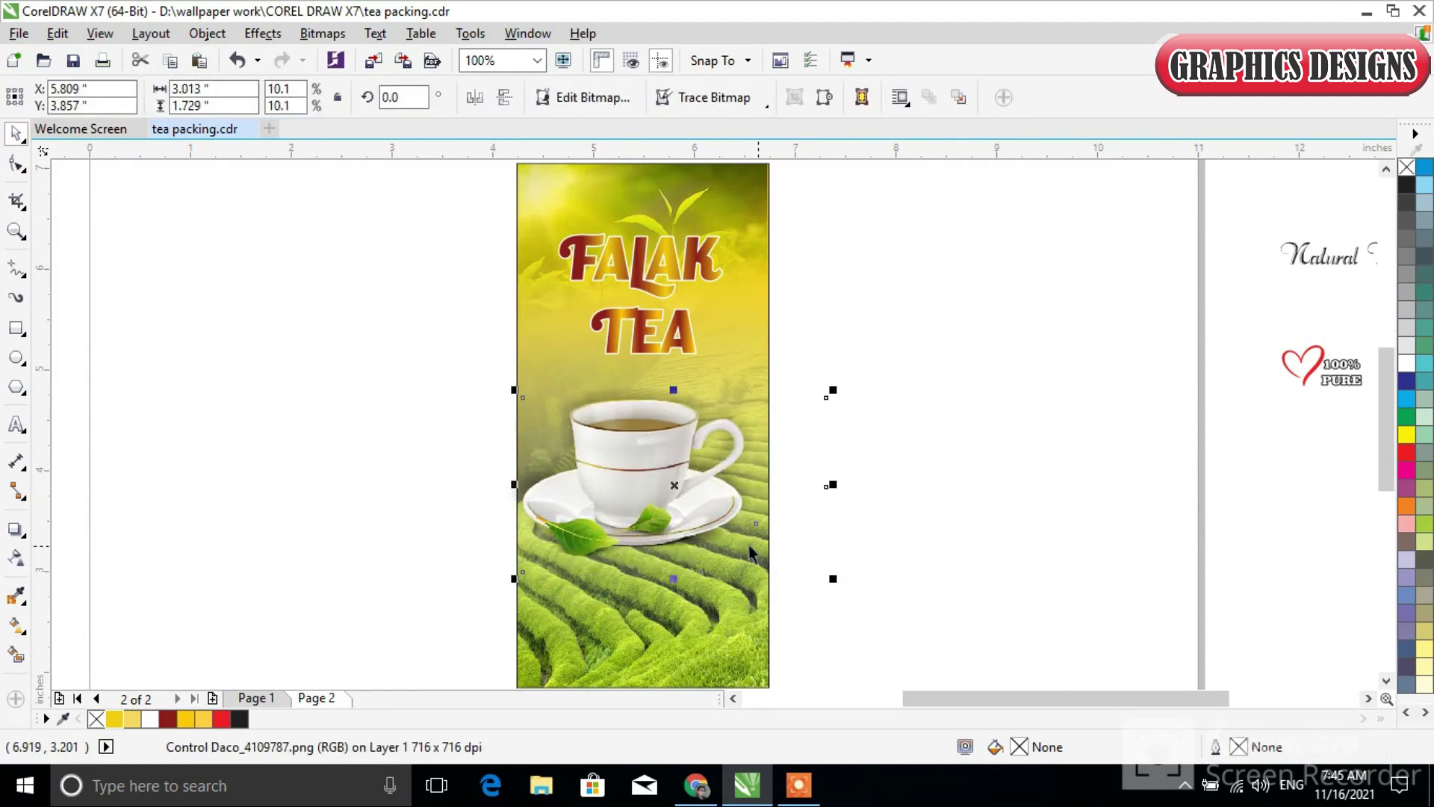
pyautogui.hotkey('ctrl', 'Right')
pyautogui.hotkey('ctrl', 'Right')
pyautogui.hotkey('ctrl', 'Right')
pyautogui.hotkey('ctrl', 'Right')
pyautogui.hotkey('ctrl', 'Right')
pyautogui.hotkey('ctrl', 'Right')
pyautogui.hotkey('ctrl', 'Right')
pyautogui.hotkey('ctrl', 'Right')
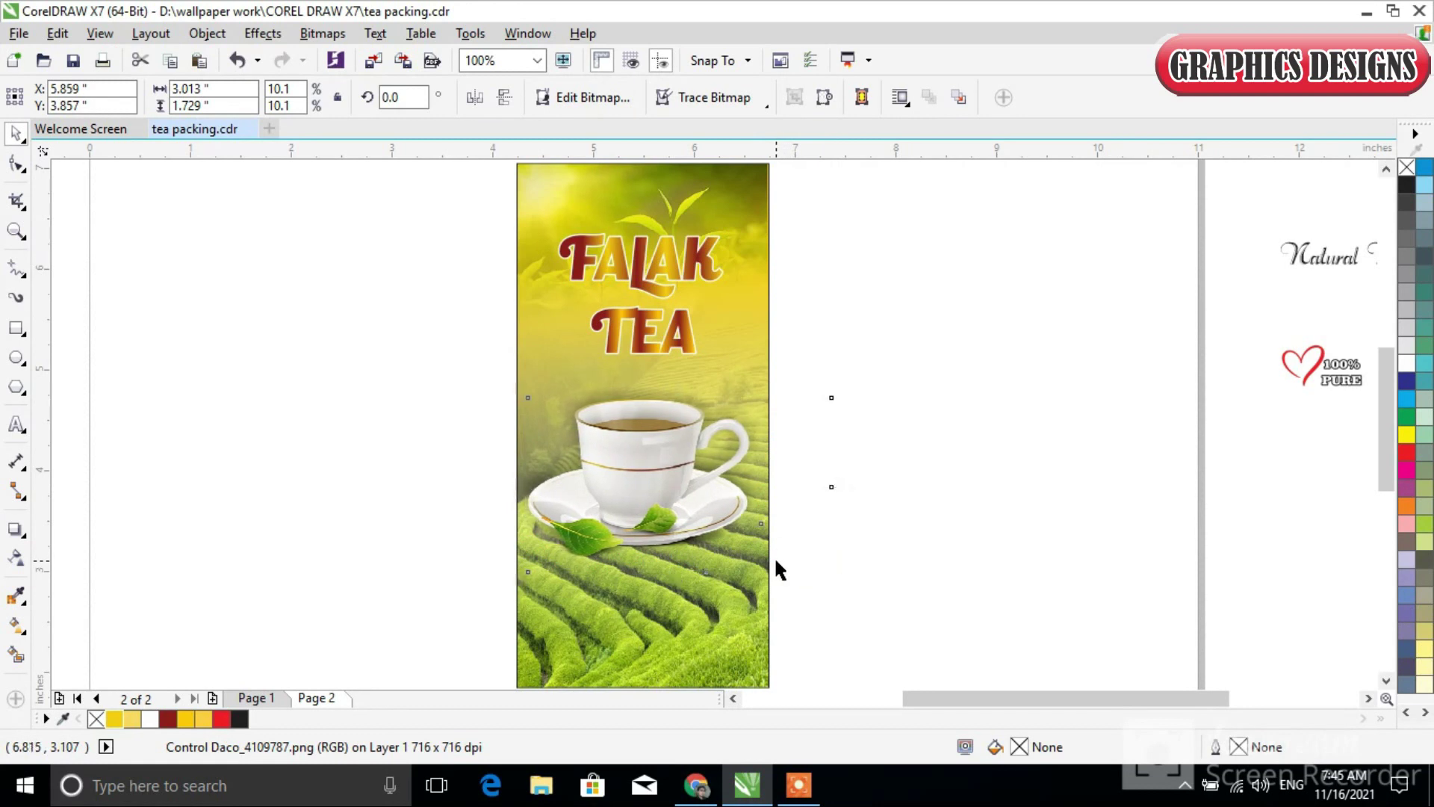
pyautogui.hotkey('ctrl', 'Down')
pyautogui.hotkey('ctrl', 'Down')
pyautogui.hotkey('ctrl', 'Down')
pyautogui.hotkey('ctrl', 'Down')
pyautogui.hotkey('ctrl', 'Down')
pyautogui.hotkey('ctrl', 'Down')
pyautogui.hotkey('ctrl', 'Down')
pyautogui.hotkey('ctrl', 'Down')
pyautogui.hotkey('ctrl', 'Down')
pyautogui.hotkey('ctrl', 'Down')
pyautogui.hotkey('ctrl', 'Down')
pyautogui.hotkey('ctrl', 'Down')
pyautogui.hotkey('ctrl', 'Down')
pyautogui.hotkey('ctrl', 'Down')
pyautogui.hotkey('ctrl', 'Down')
pyautogui.hotkey('ctrl', 'Down')
pyautogui.hotkey('ctrl', 'Down')
pyautogui.hotkey('ctrl', 'Down')
pyautogui.hotkey('ctrl', 'Down')
pyautogui.hotkey('ctrl', 'Down')
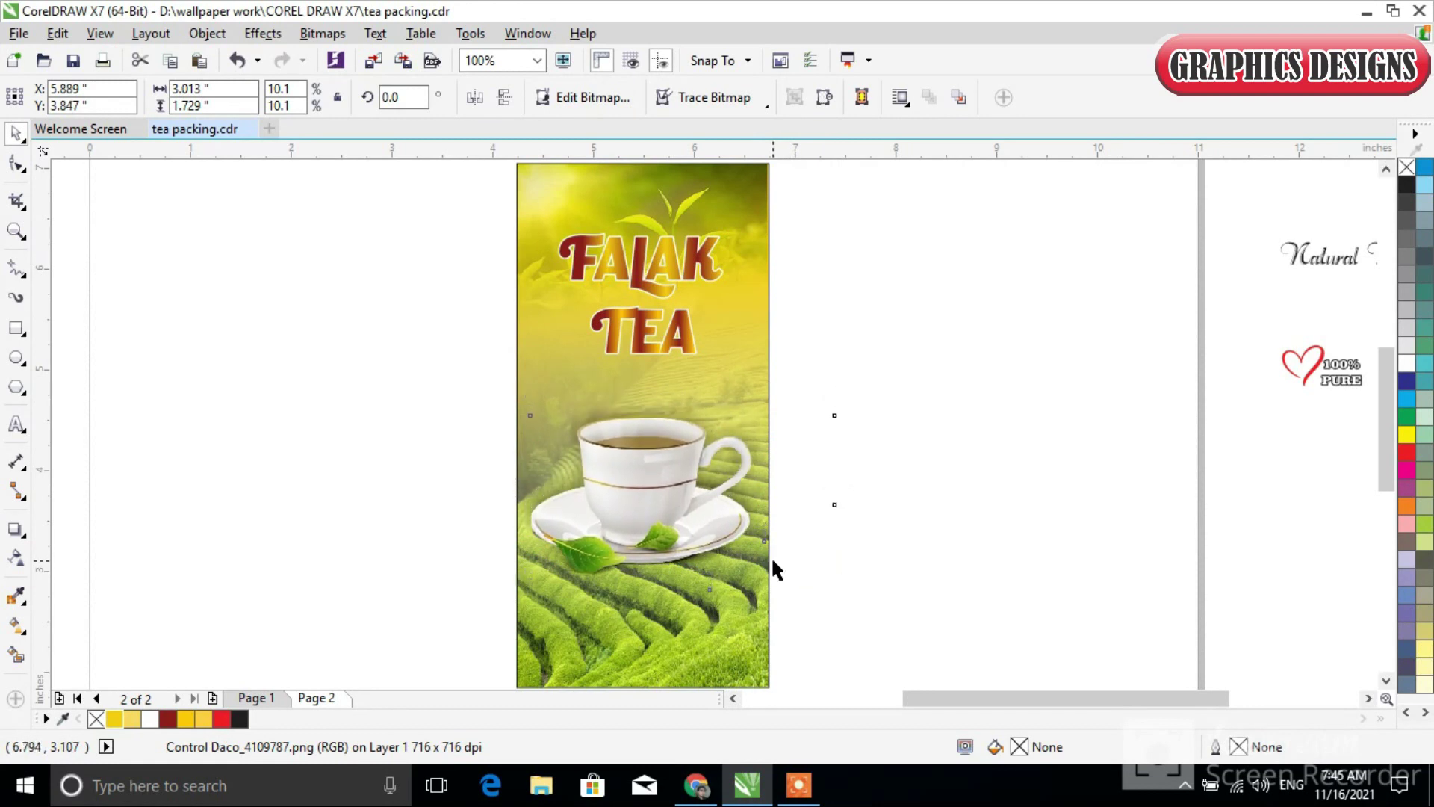
pyautogui.click(1027, 430)
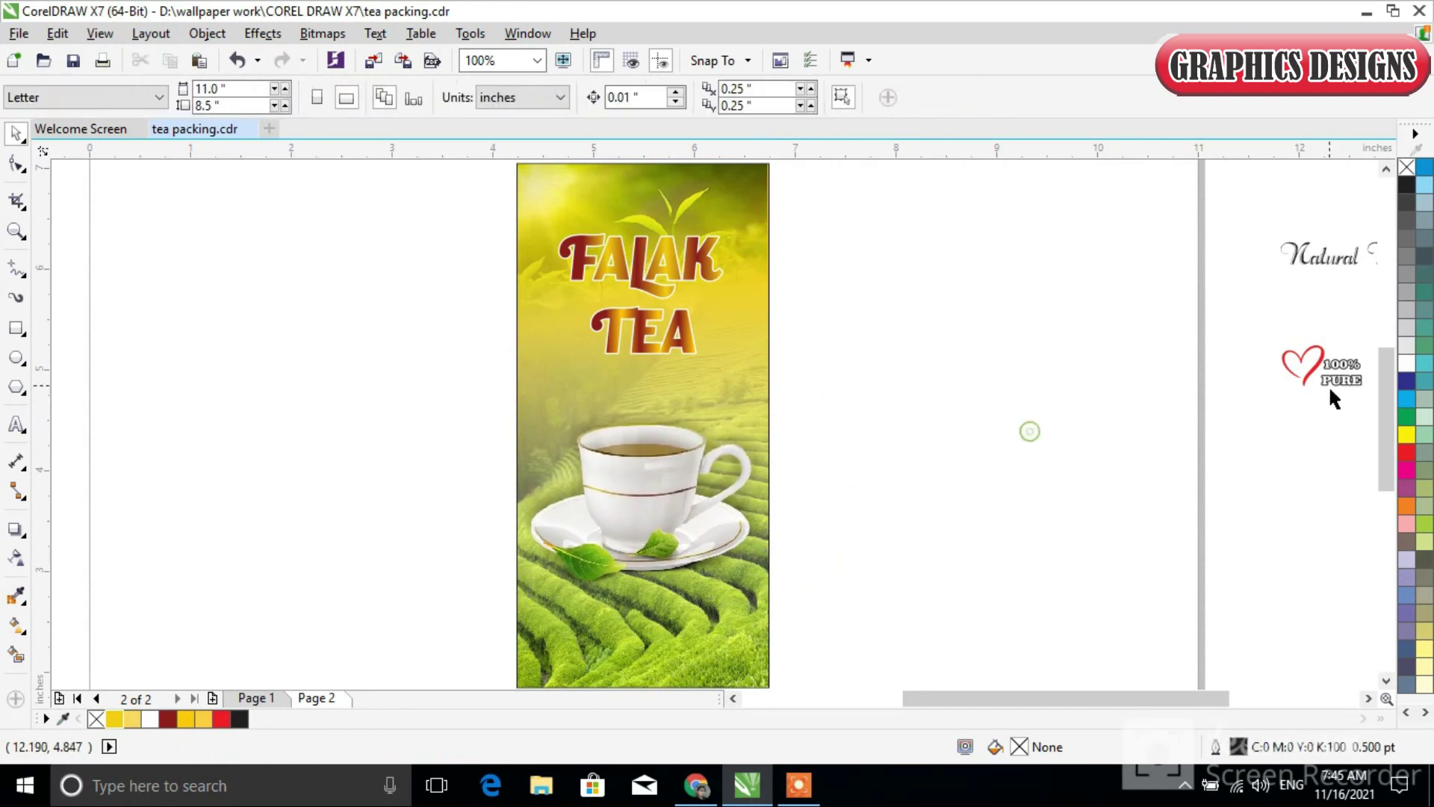
# Step: Place the Natural Black Tea tagline on the pack between the FALAK TEA title and the teacup
pyautogui.click(1328, 263)
pyautogui.moveTo(1335, 258); pyautogui.dragTo(602, 398)
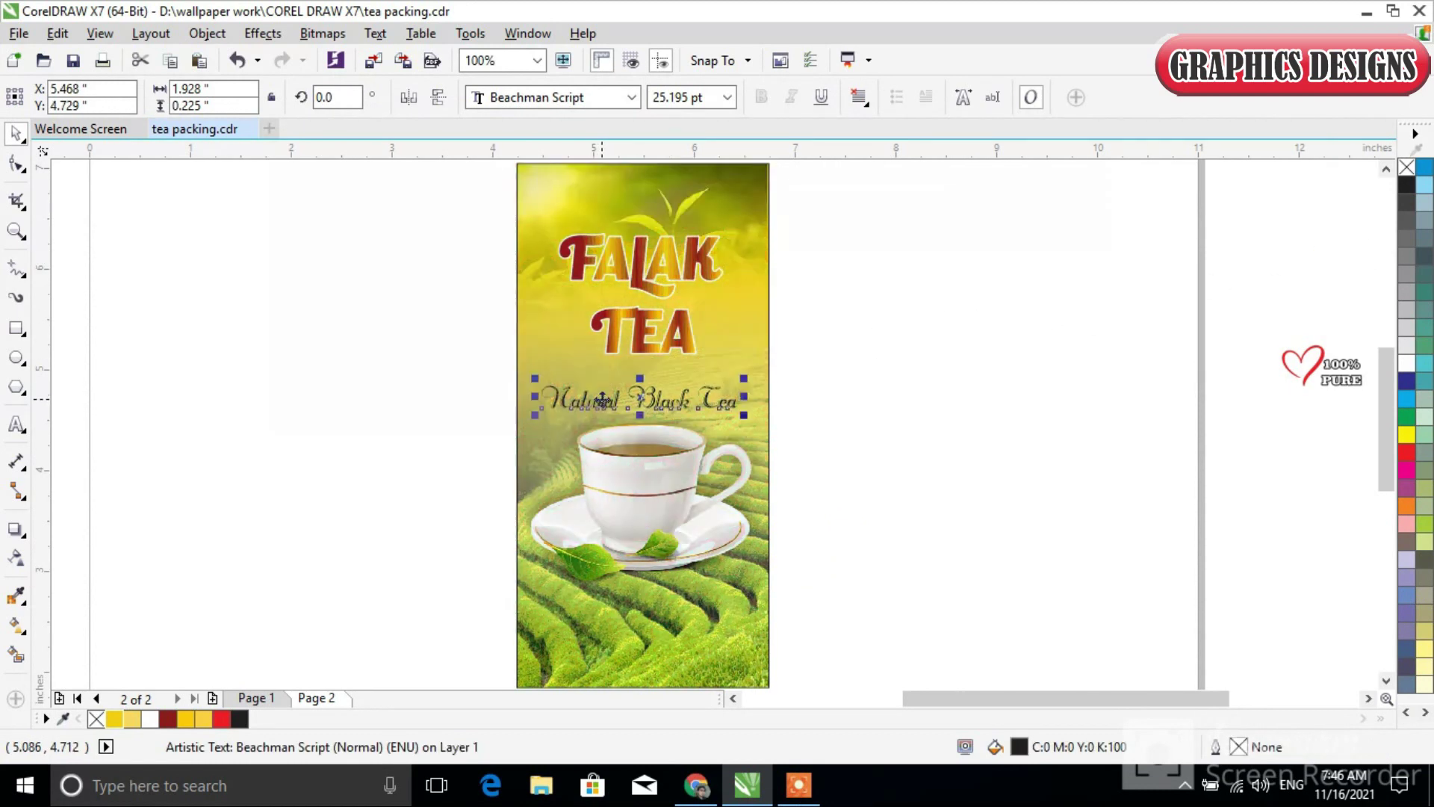
pyautogui.click(1046, 542)
pyautogui.scroll(-2, 997, 564)
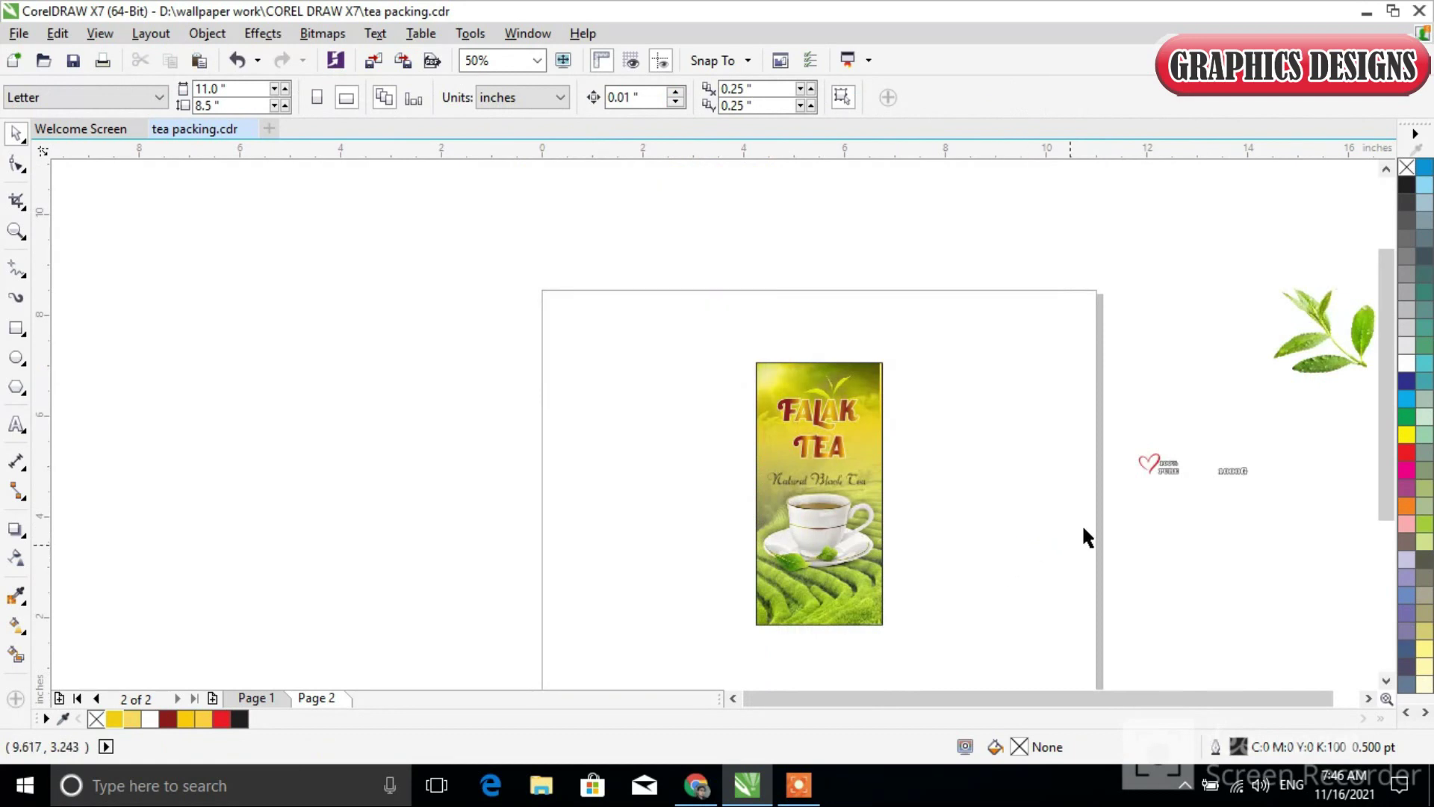
# Step: Move the 100% PURE heart label and 1000G text to the pack's left side, and the leaf sprig beside its lower right edge
pyautogui.moveTo(1222, 516); pyautogui.dragTo(1274, 504)
pyautogui.moveTo(1180, 473); pyautogui.dragTo(639, 492)
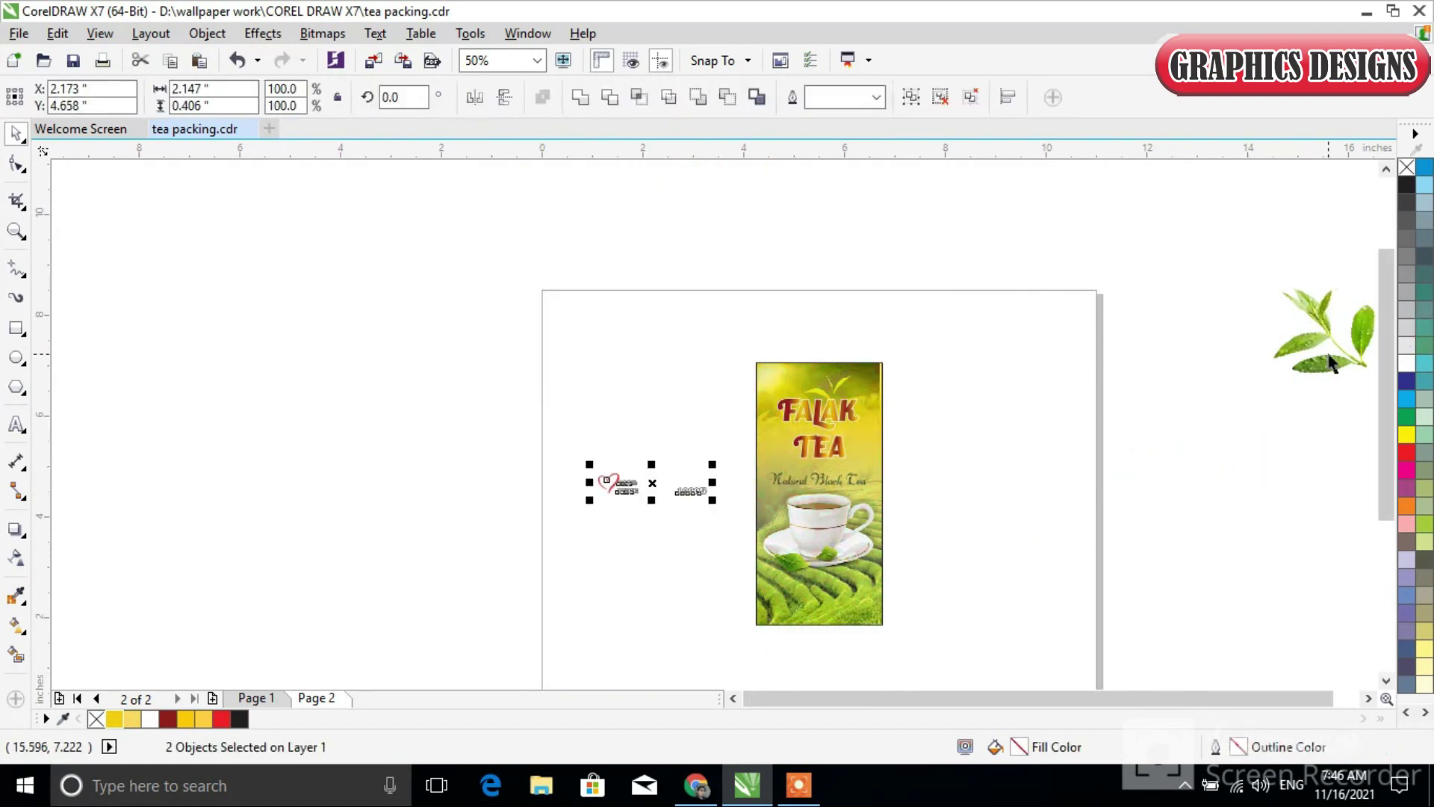
pyautogui.moveTo(1320, 330); pyautogui.dragTo(916, 533)
# Step: Place the tea-leaf sprig inside the pack rectangle with PowerClip
pyautogui.scroll(2, 829, 575)
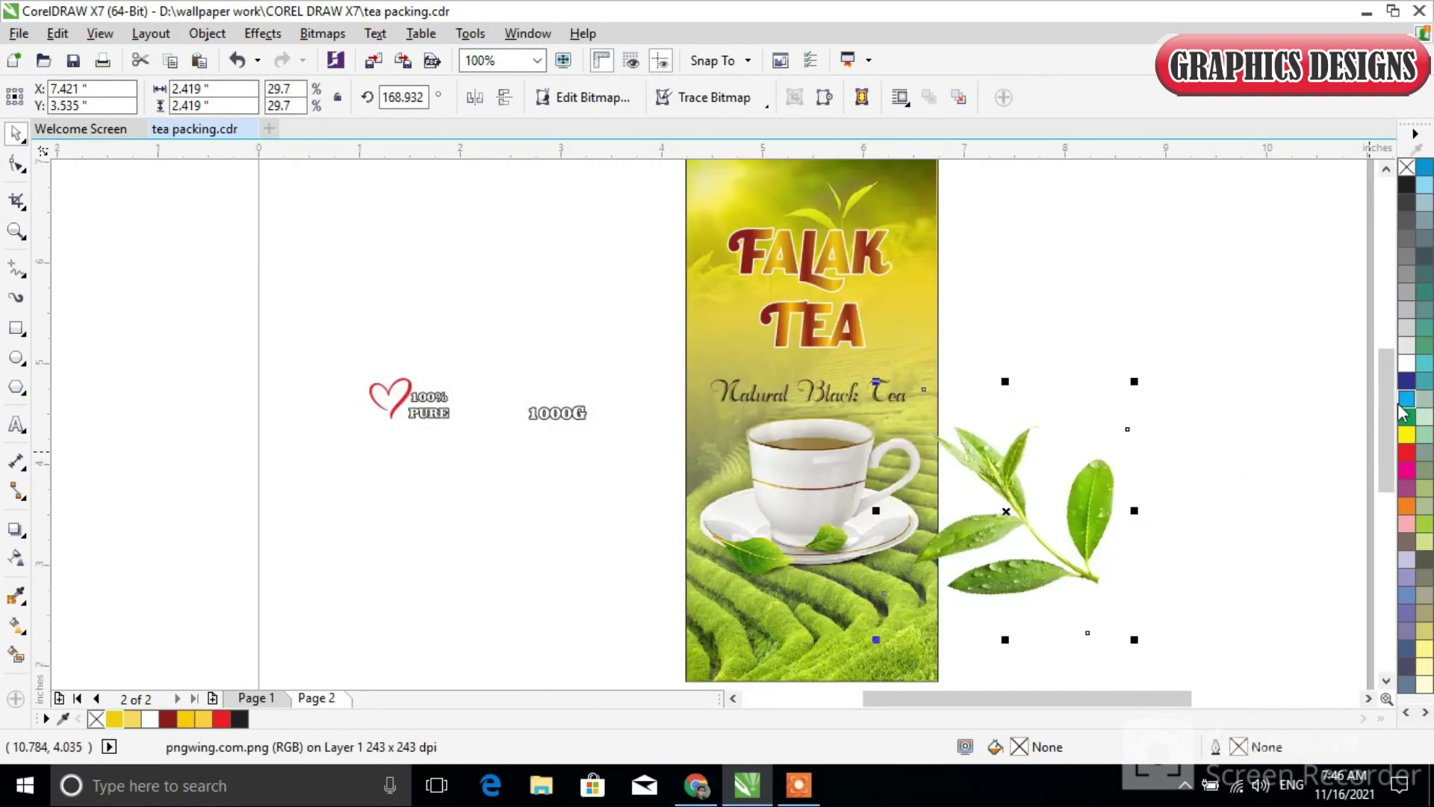
pyautogui.moveTo(1394, 398); pyautogui.dragTo(1392, 435)
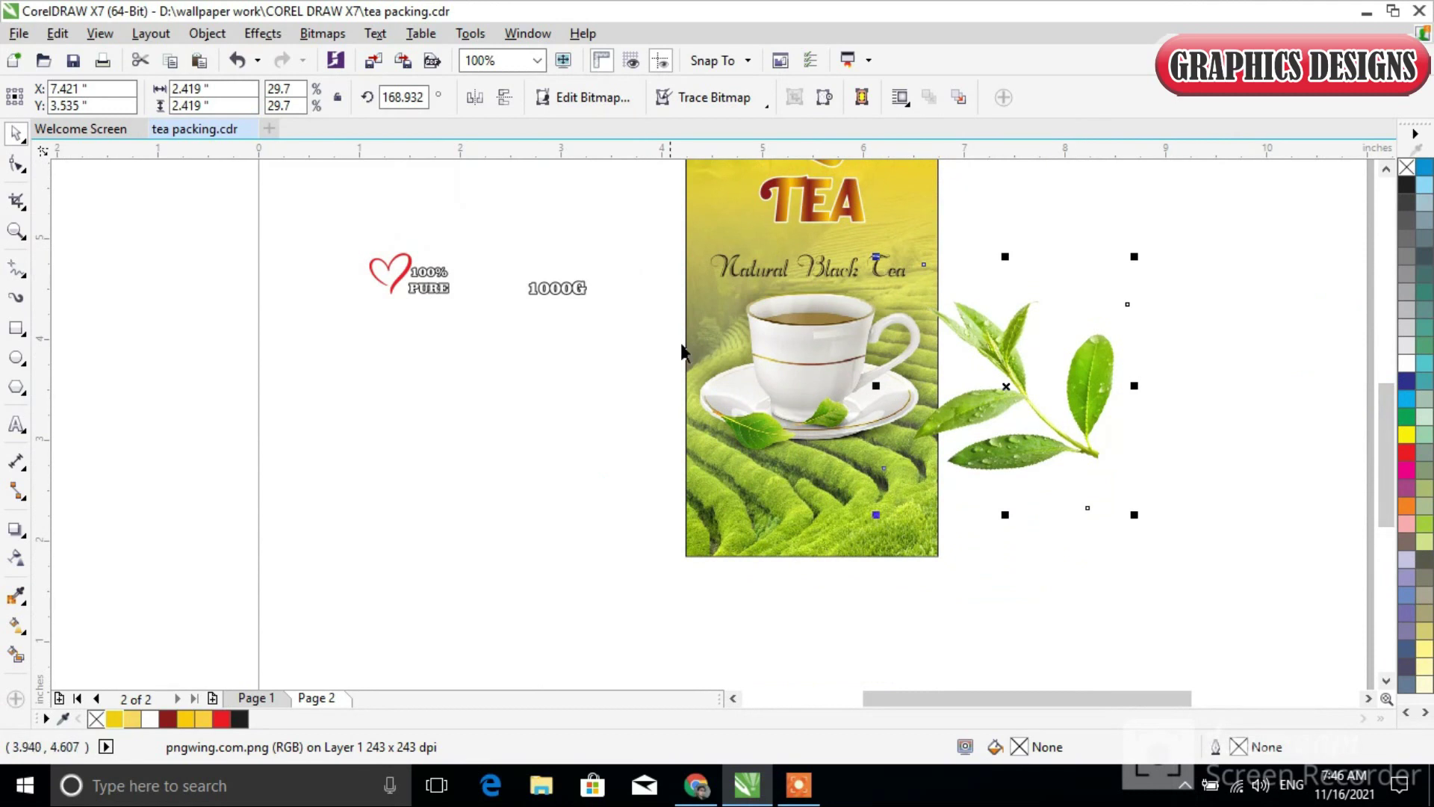
pyautogui.rightClick(1005, 365)
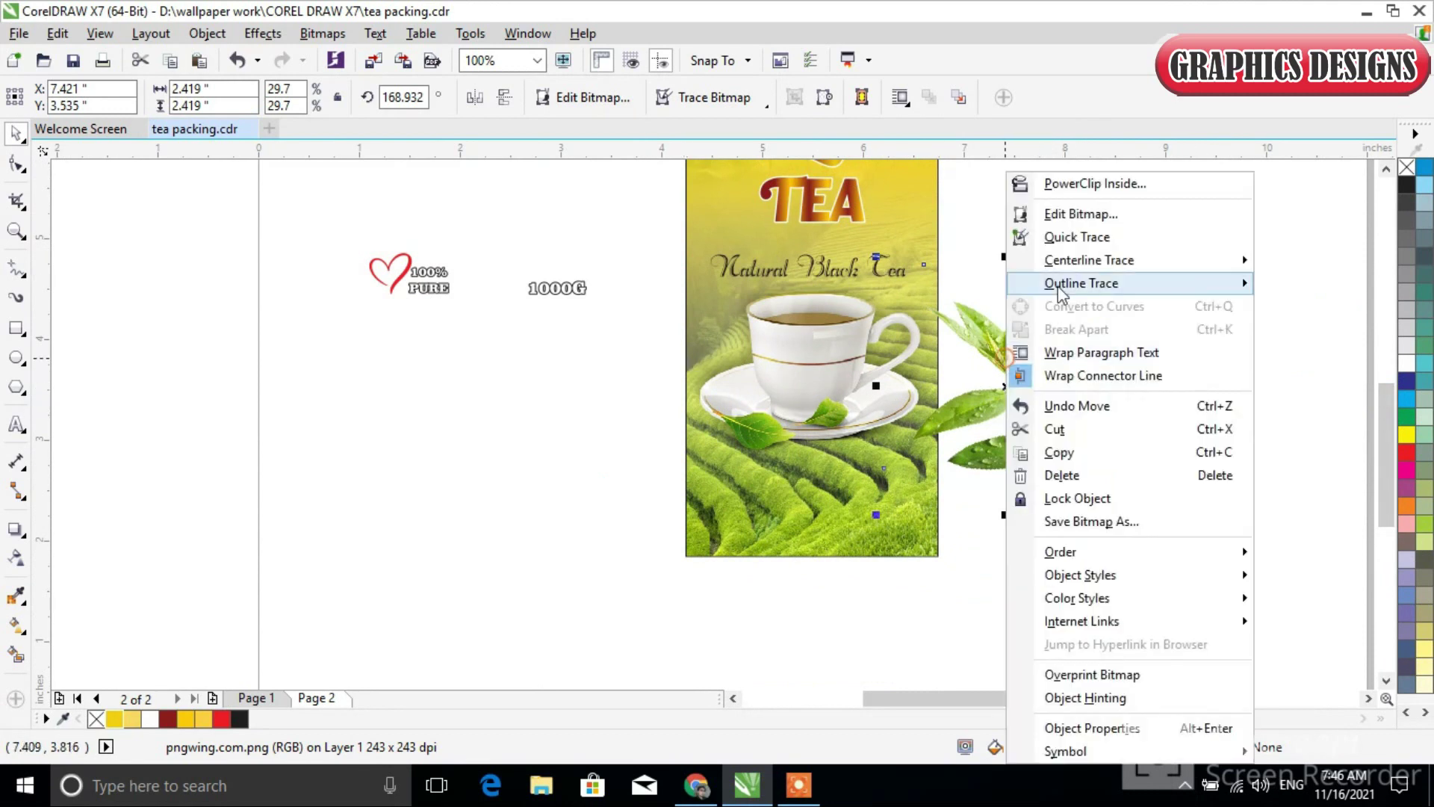
pyautogui.click(1100, 190)
pyautogui.click(867, 482)
# Step: Edit the pack's PowerClip contents and move the leaf sprig into the lower right corner below the saucer
pyautogui.rightClick(868, 484)
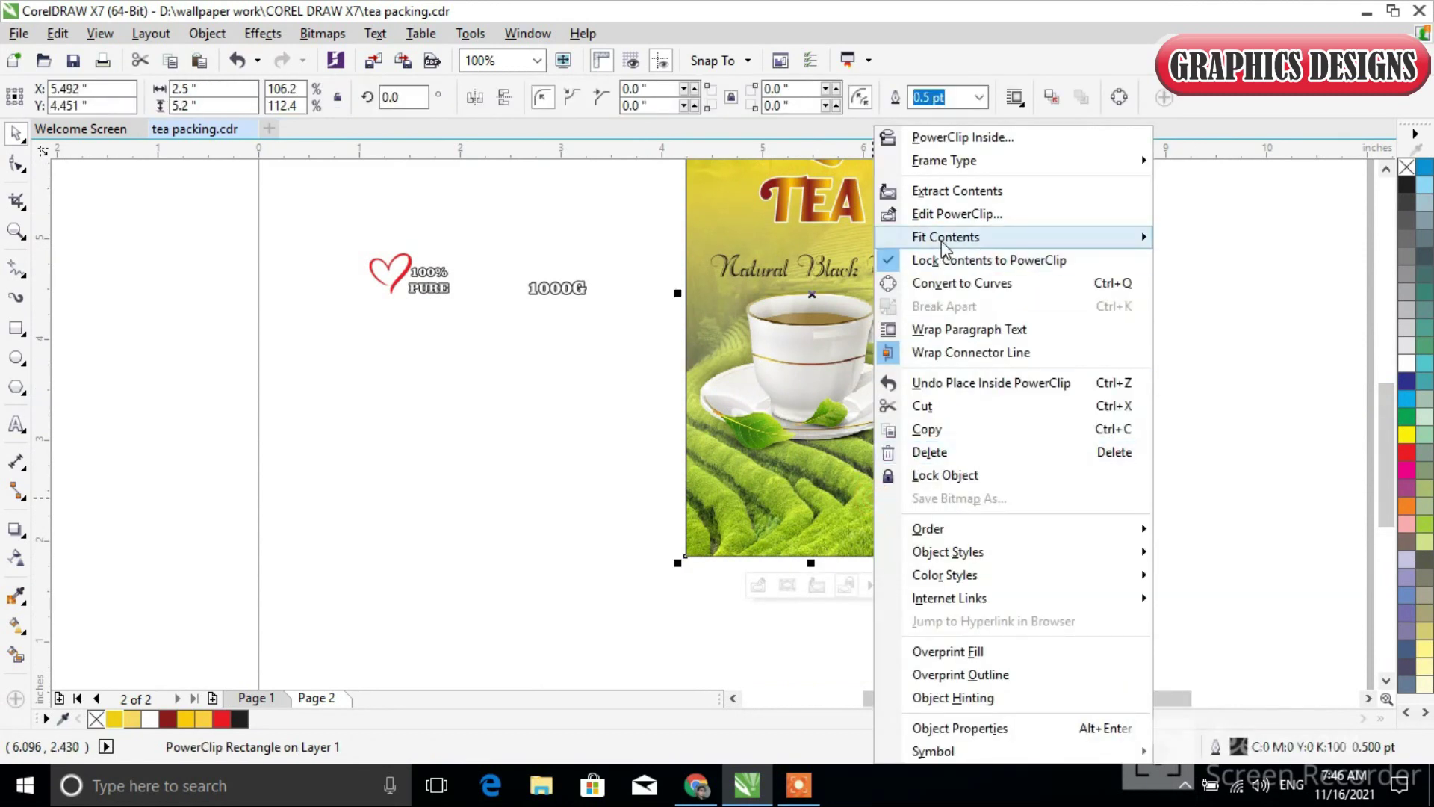
pyautogui.click(947, 211)
pyautogui.click(1015, 399)
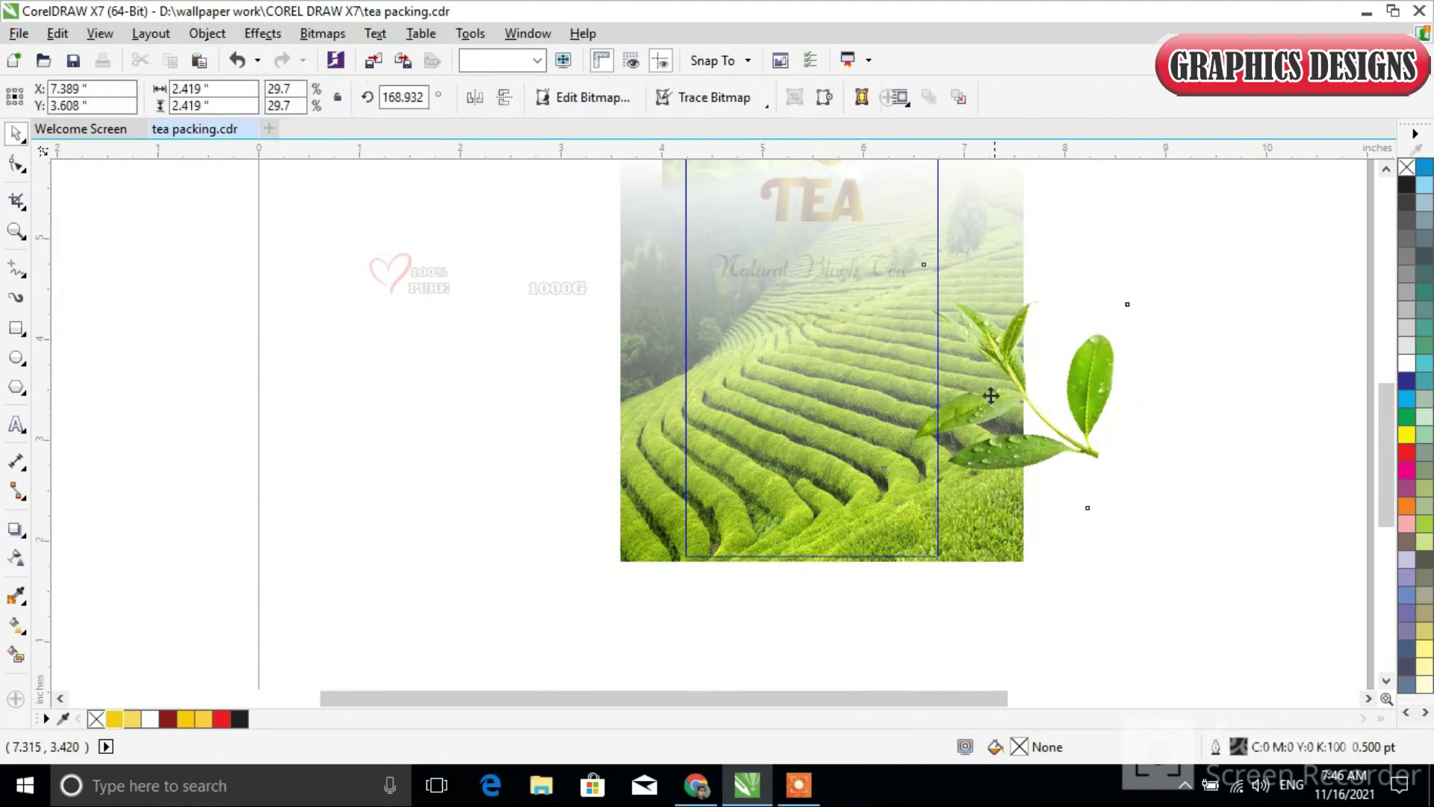
pyautogui.moveTo(1008, 392); pyautogui.dragTo(894, 468)
pyautogui.click(811, 586)
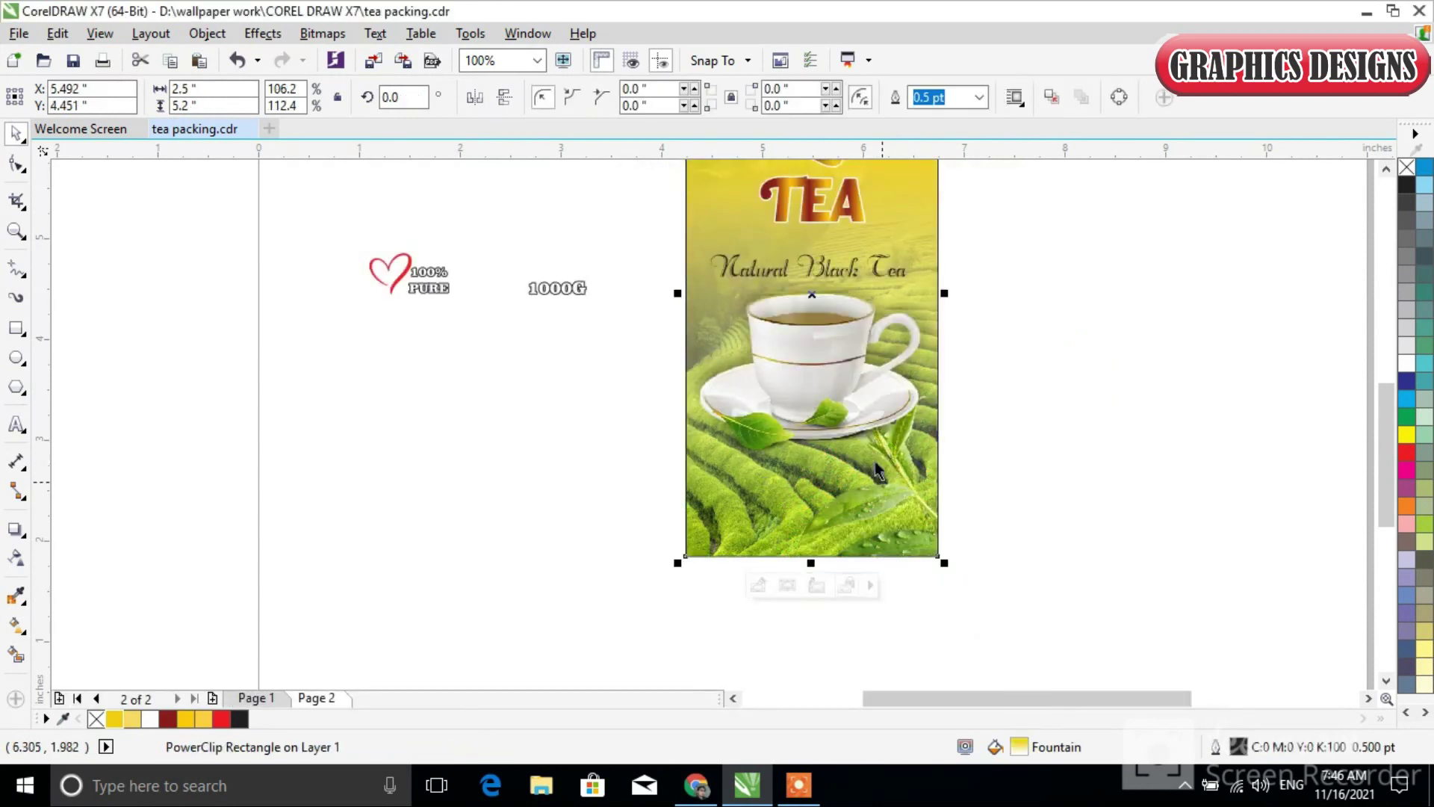
# Step: Place the teacup image inside the pack rectangle with PowerClip
pyautogui.rightClick(849, 362)
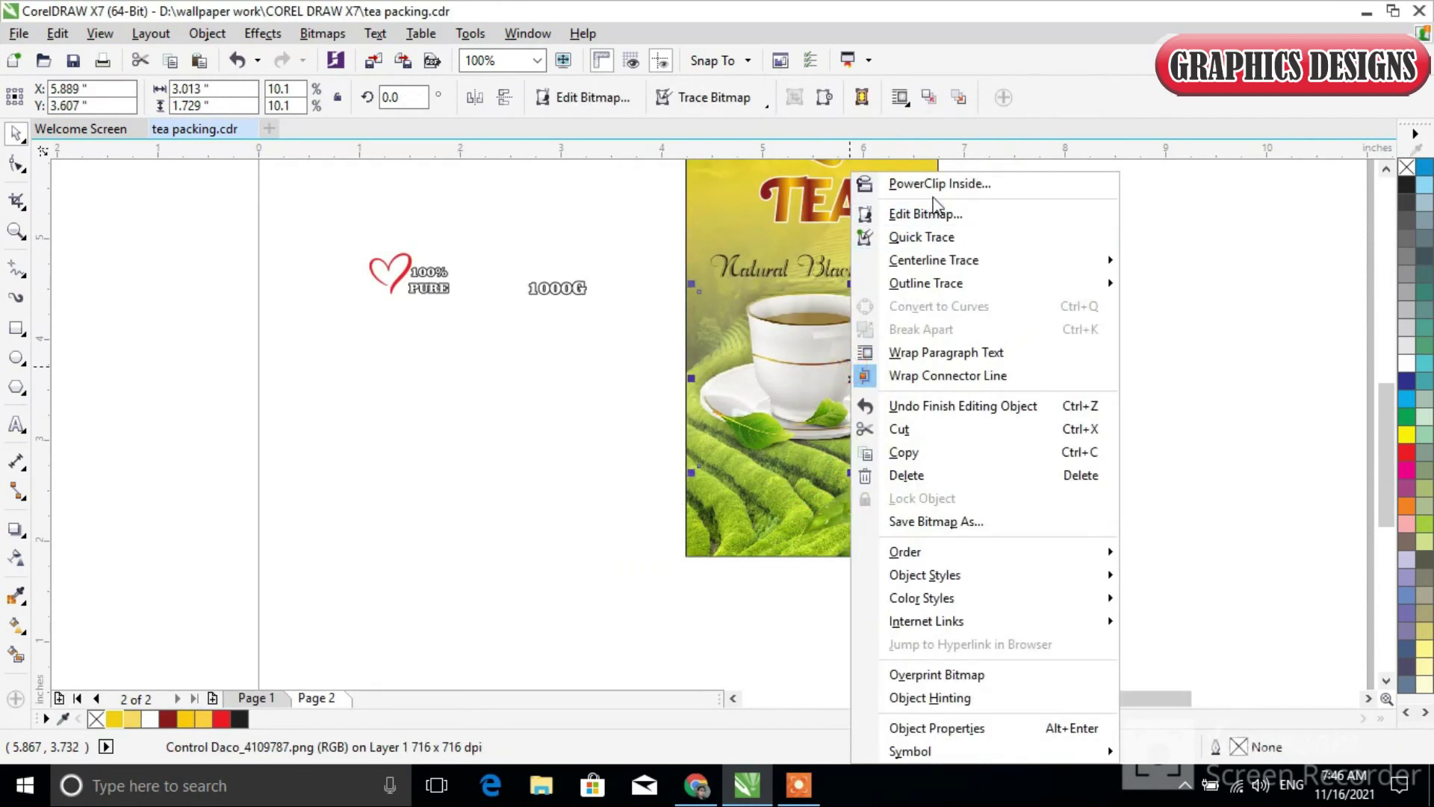
pyautogui.press('Escape')
pyautogui.press('Escape')
pyautogui.click(925, 232)
pyautogui.rightClick(860, 507)
pyautogui.press('Escape')
# Step: Within the pack's PowerClip contents, bring the leaf sprig in front of the teacup and shift it down clear of the saucer
pyautogui.rightClick(785, 508)
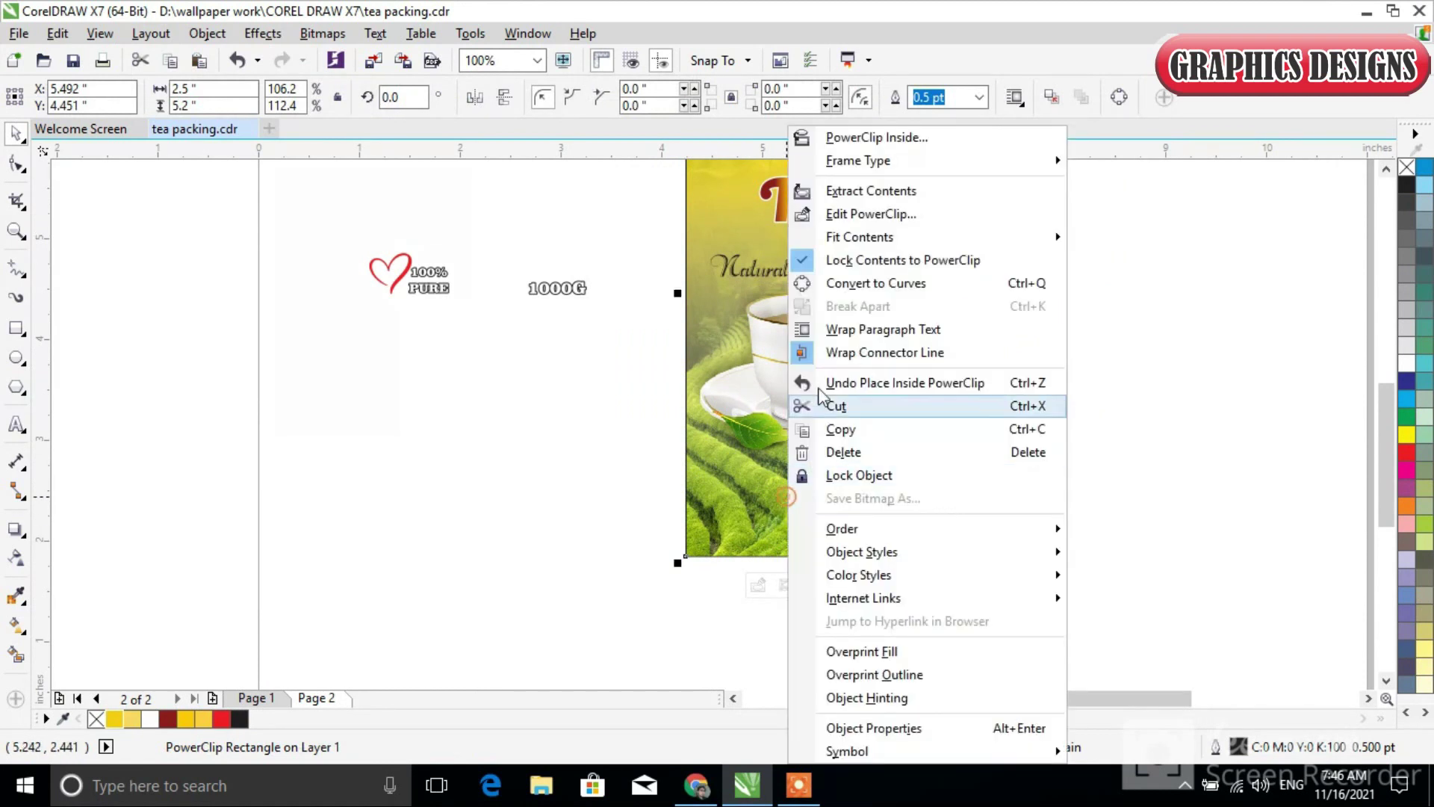
pyautogui.click(844, 214)
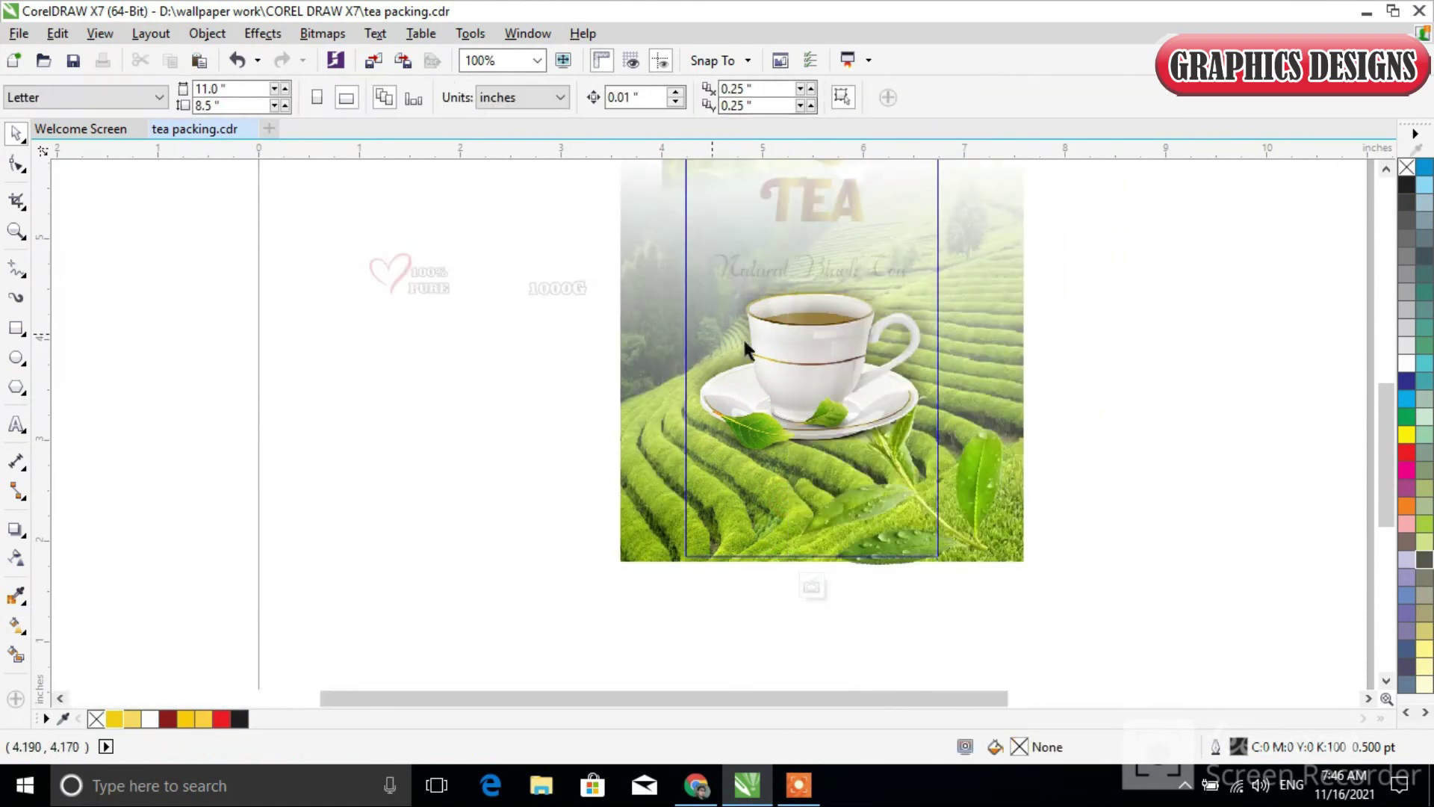
pyautogui.click(977, 493)
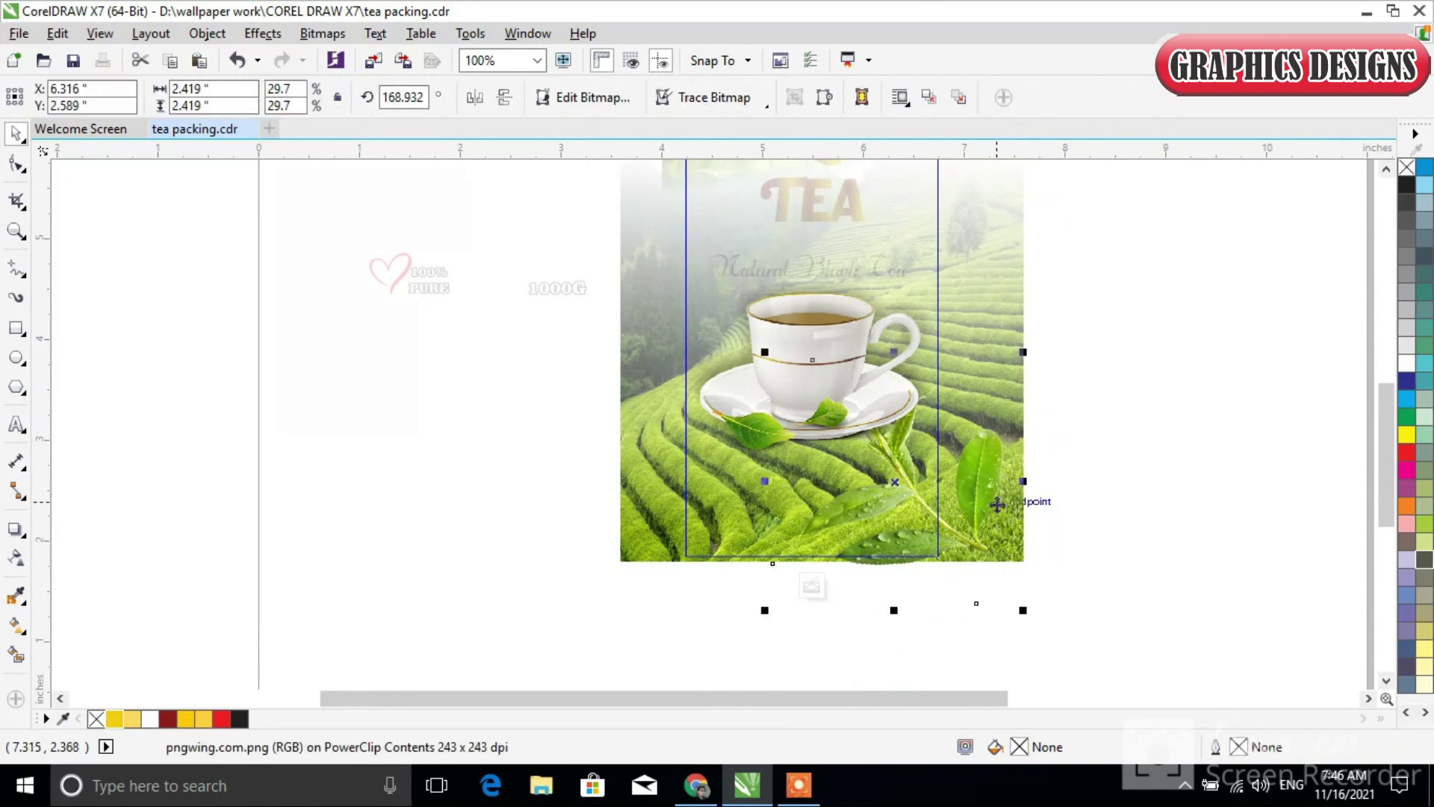
pyautogui.hotkey('shift', 'pageup')
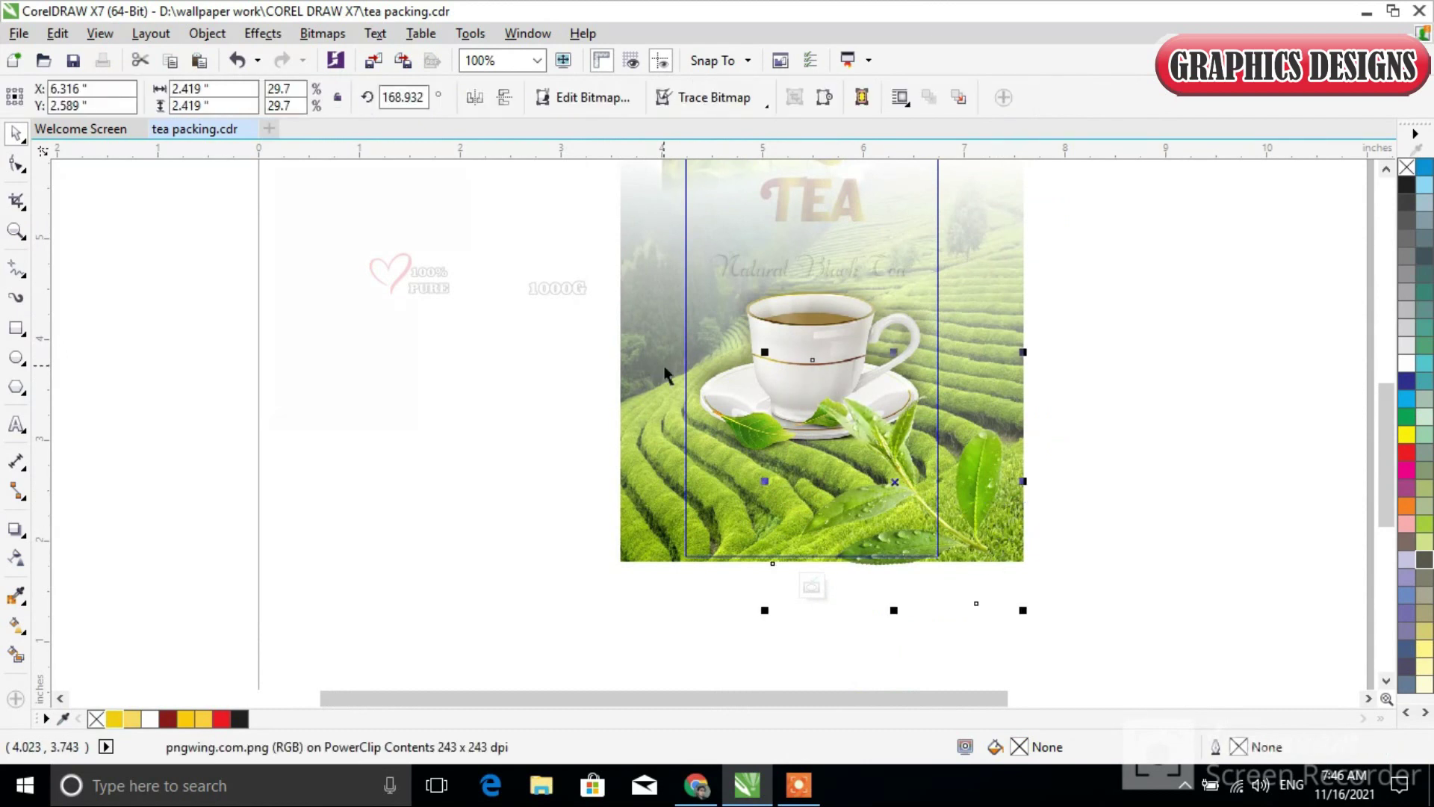
pyautogui.moveTo(901, 453); pyautogui.dragTo(893, 490)
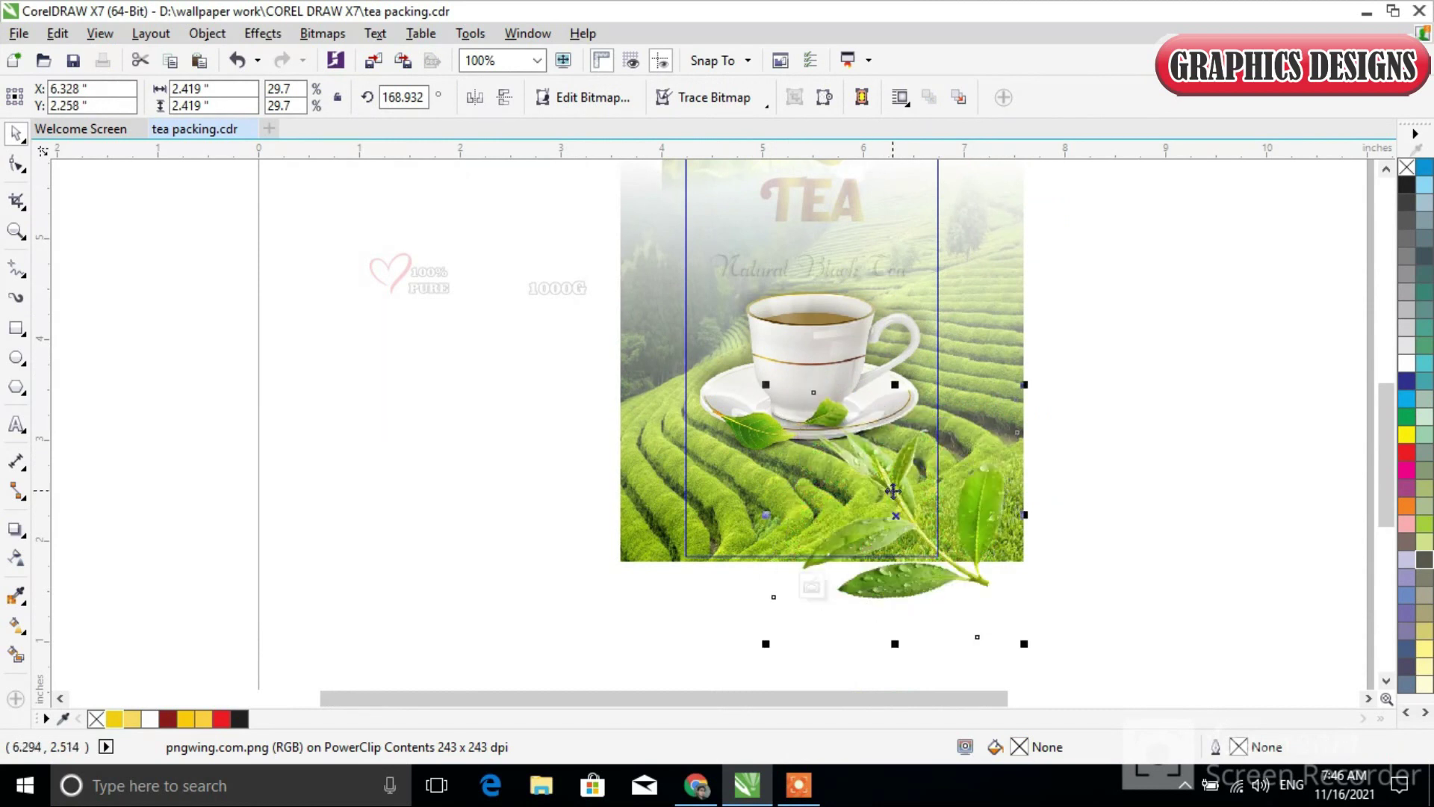
pyautogui.click(818, 590)
pyautogui.click(1037, 495)
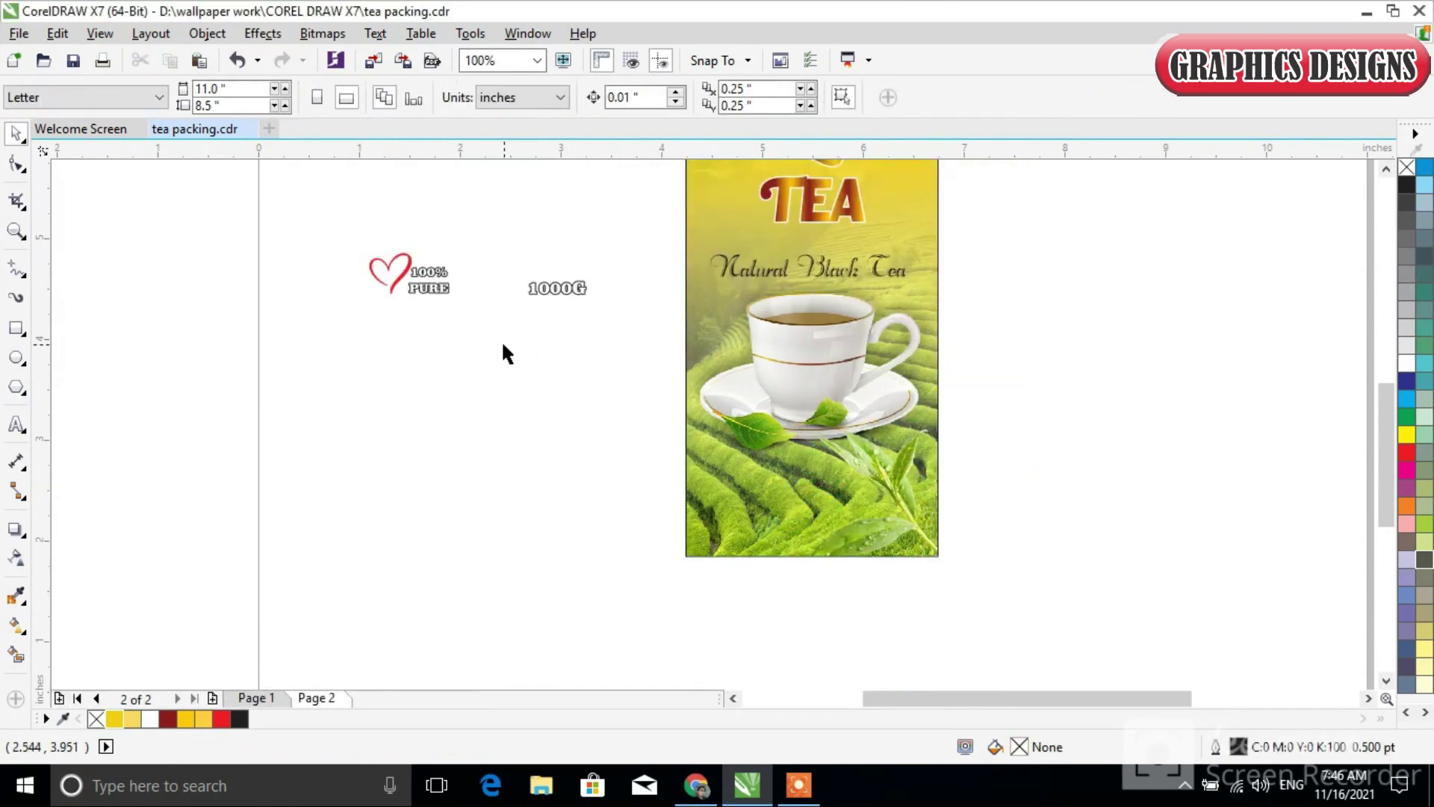
# Step: Place the 100% PURE heart label in the pack's lower left corner and the 1000G text in its lower right corner
pyautogui.moveTo(312, 210); pyautogui.dragTo(554, 394)
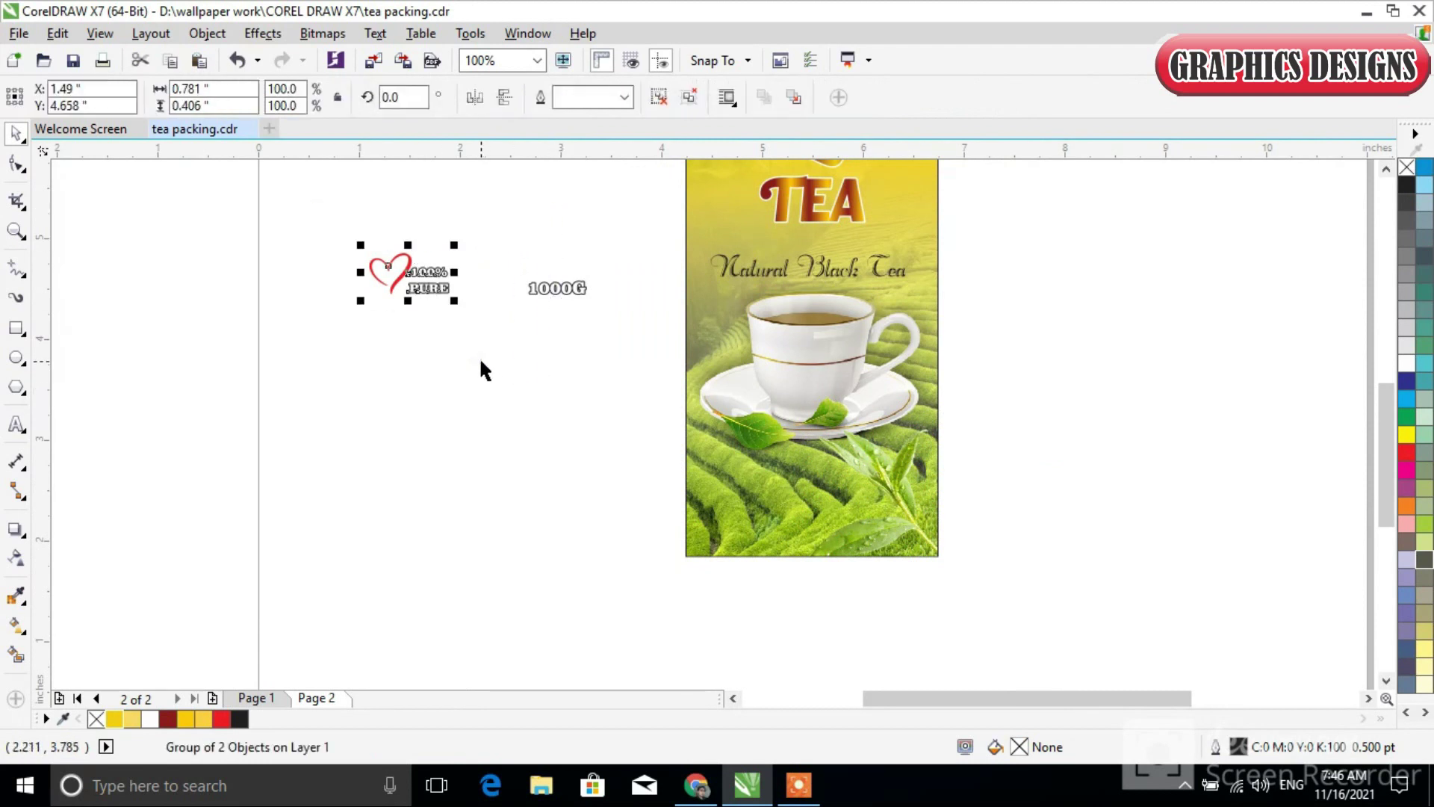
pyautogui.moveTo(388, 265); pyautogui.dragTo(755, 506)
pyautogui.click(557, 289)
pyautogui.moveTo(557, 288); pyautogui.dragTo(883, 520)
pyautogui.click(1114, 419)
# Step: Draw a circle about 2.16 in across beside the pack, fill it white and remove its outline
pyautogui.scroll(-1, 805, 271)
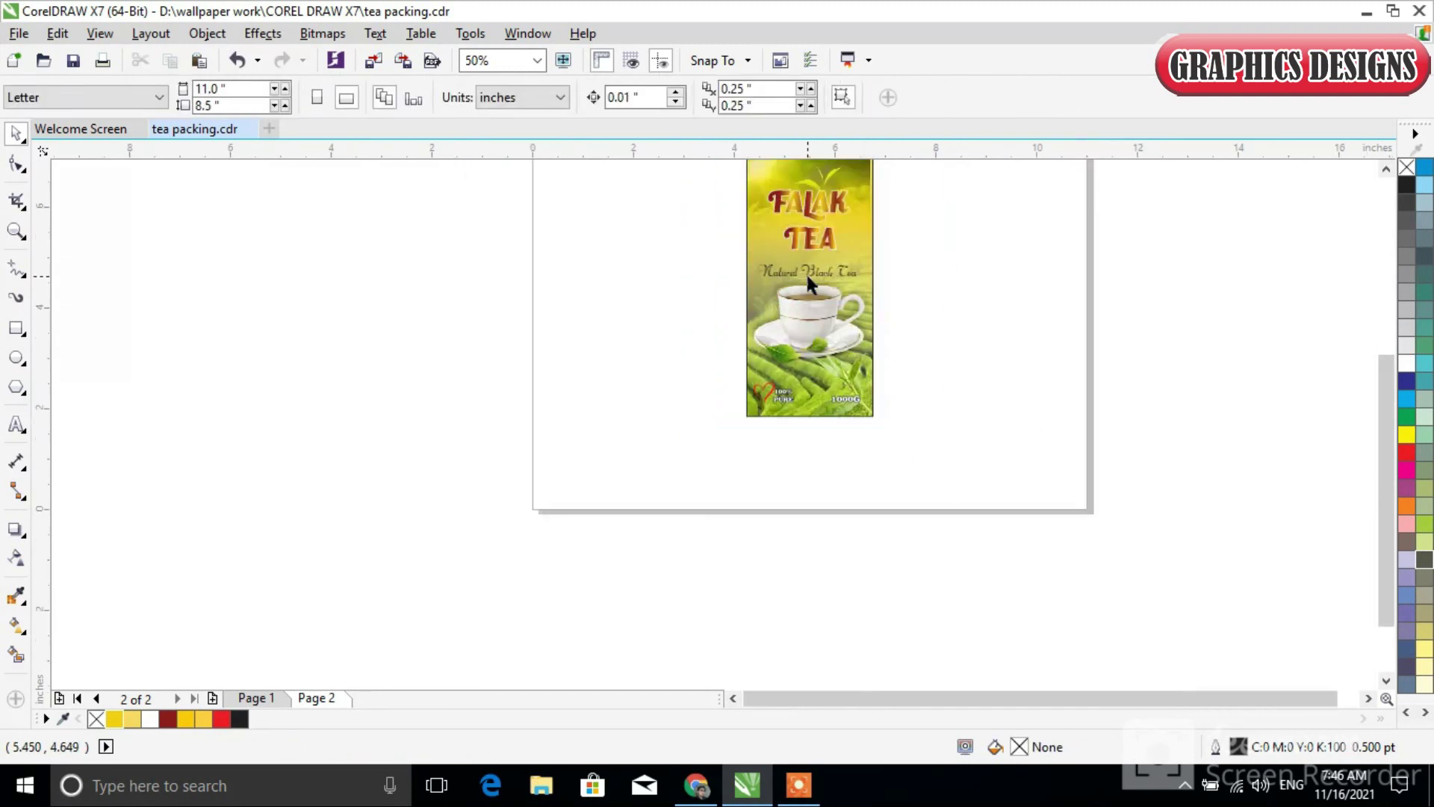
pyautogui.scroll(1, 861, 186)
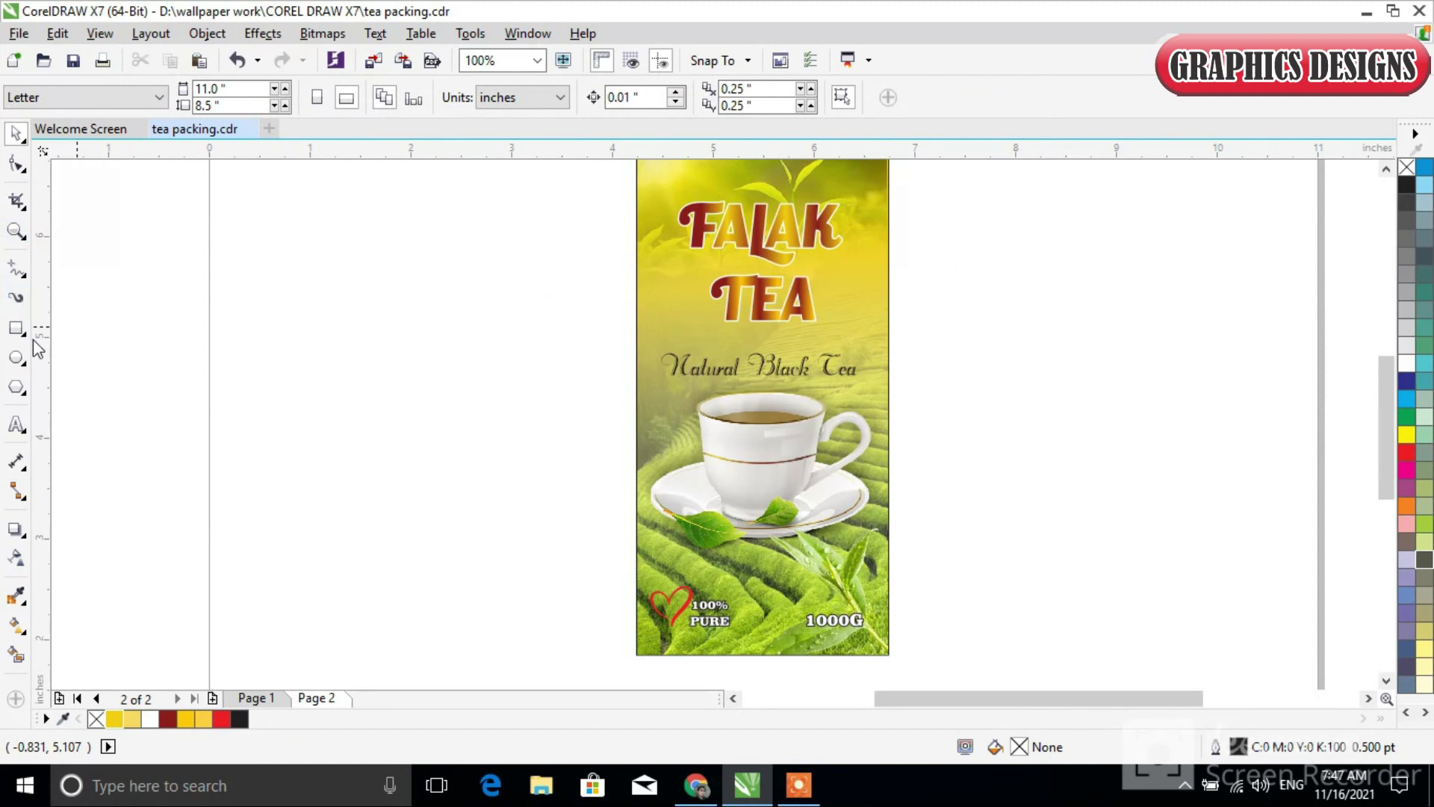
pyautogui.click(16, 357)
pyautogui.moveTo(270, 269); pyautogui.dragTo(457, 488)
pyautogui.click(14, 135)
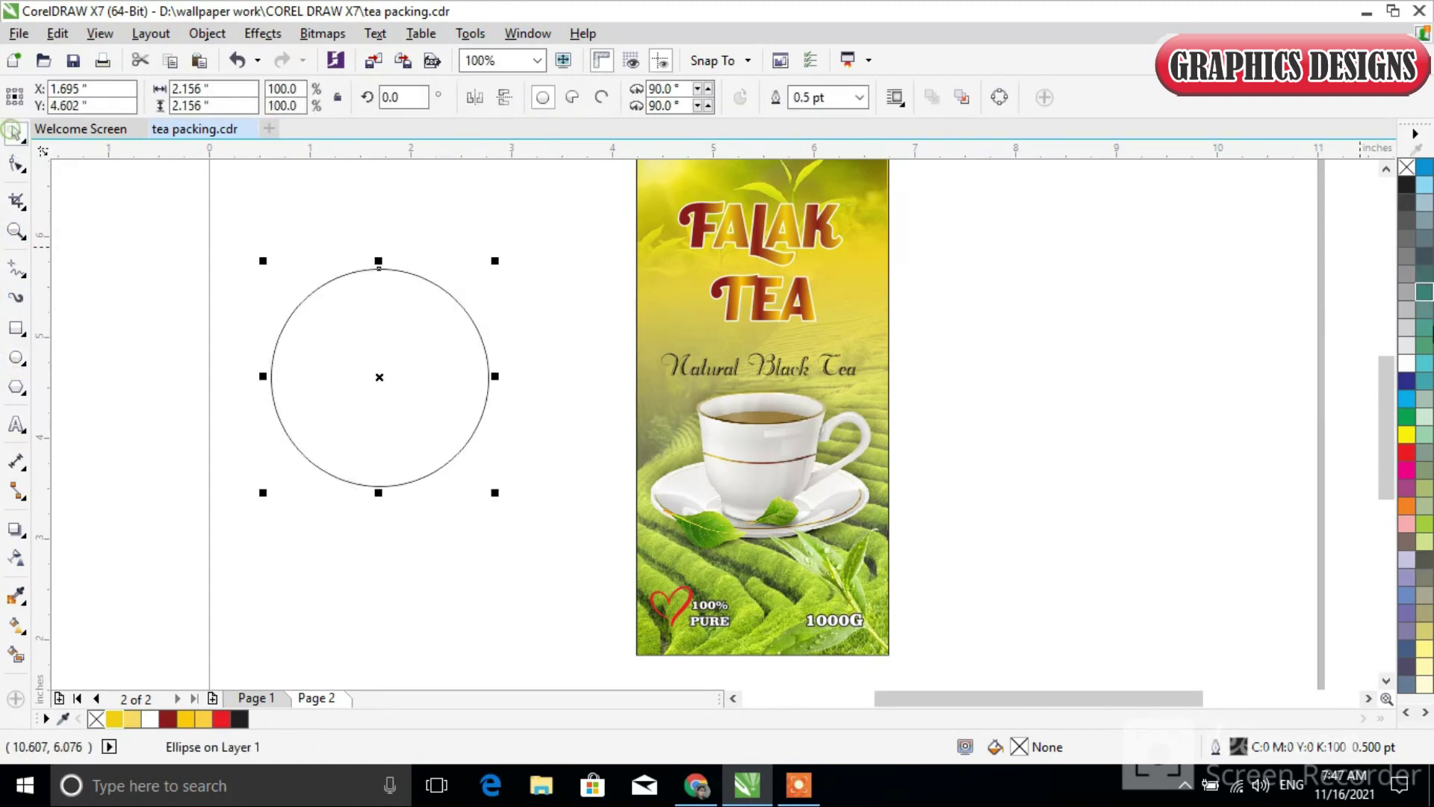
pyautogui.click(1407, 365)
pyautogui.rightClick(1407, 168)
# Step: Move the white circle over the title and apply a linear transparency fading from its top edge downward
pyautogui.moveTo(425, 371); pyautogui.dragTo(827, 267)
pyautogui.moveTo(1383, 423); pyautogui.dragTo(1387, 381)
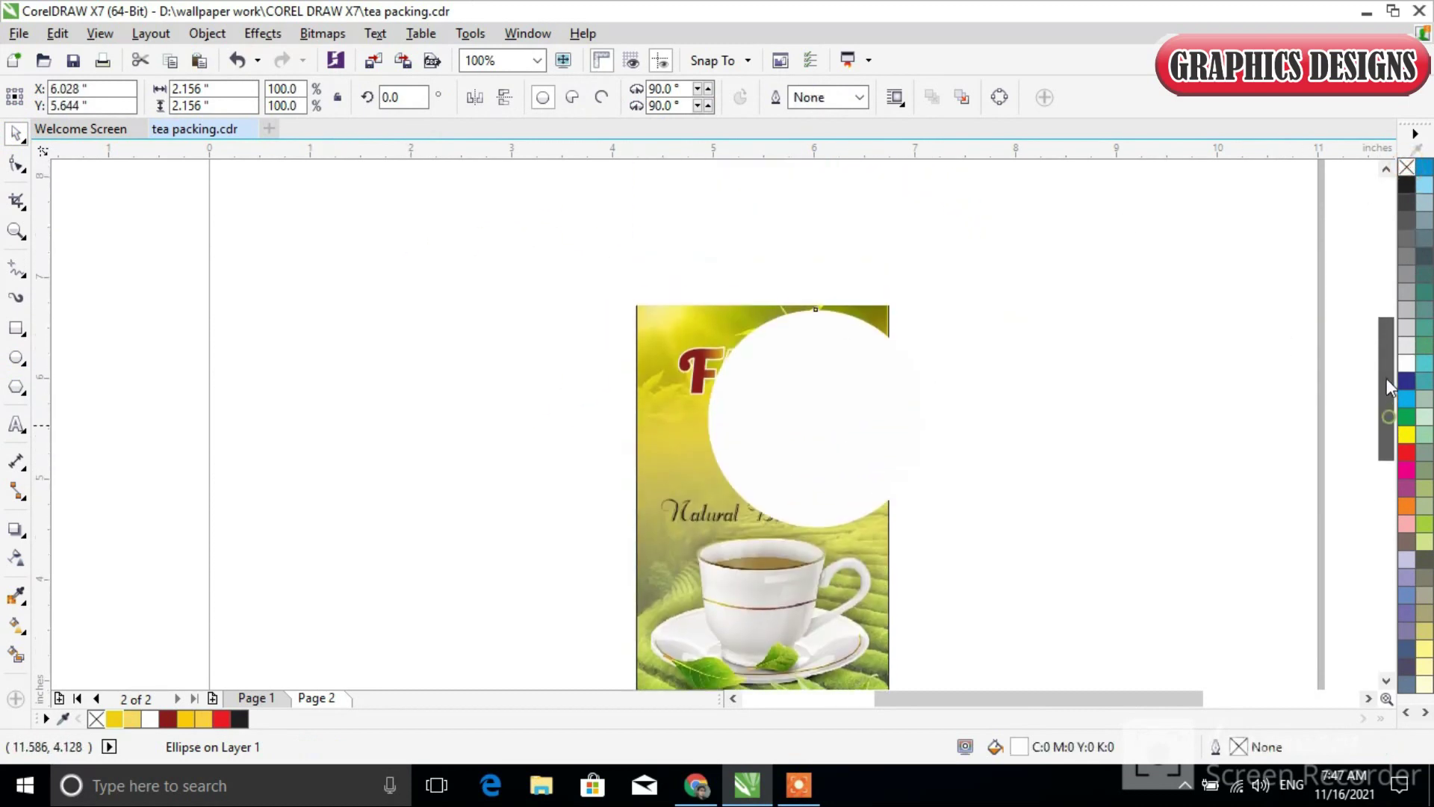
pyautogui.click(15, 559)
pyautogui.moveTo(814, 372); pyautogui.dragTo(826, 439)
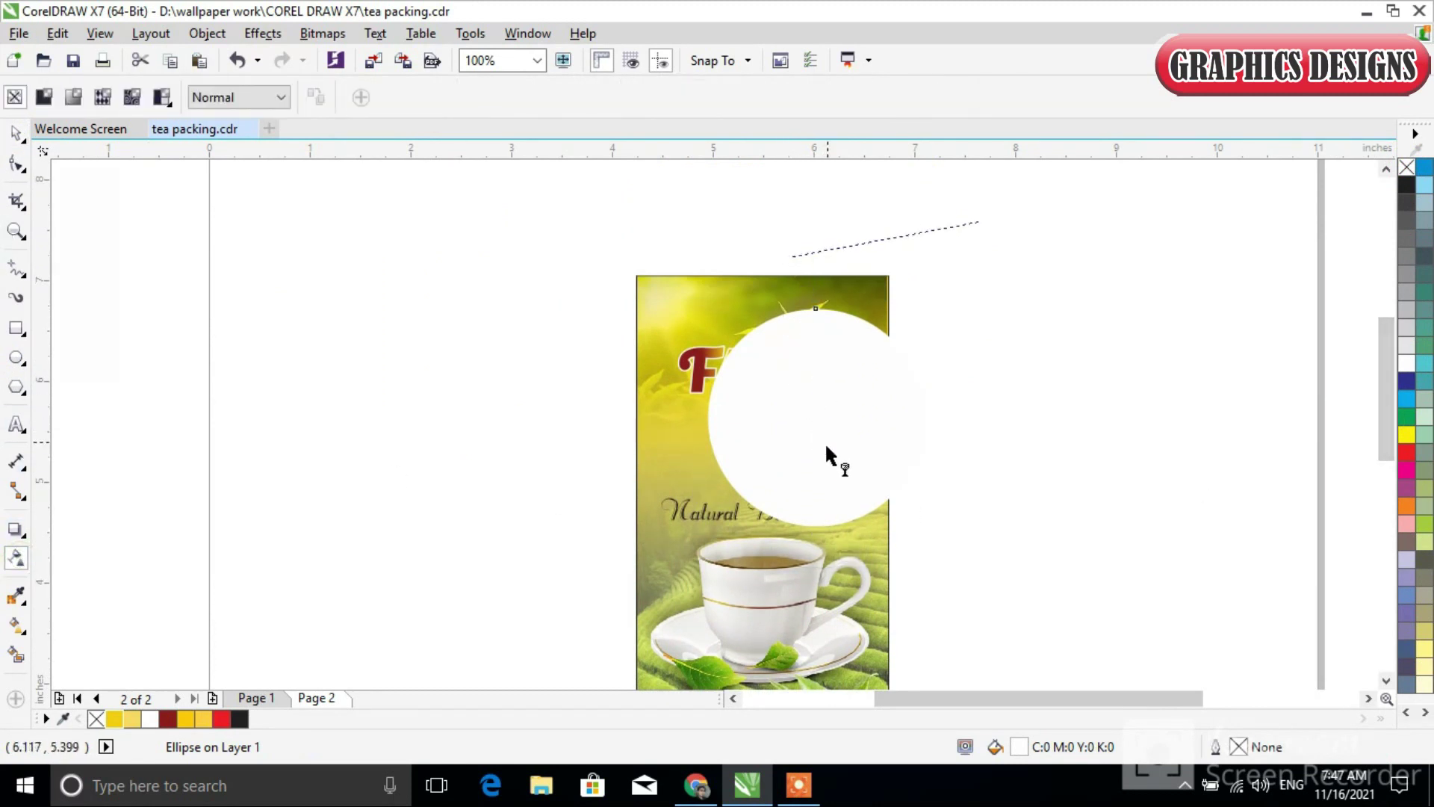
pyautogui.moveTo(826, 441); pyautogui.dragTo(835, 451)
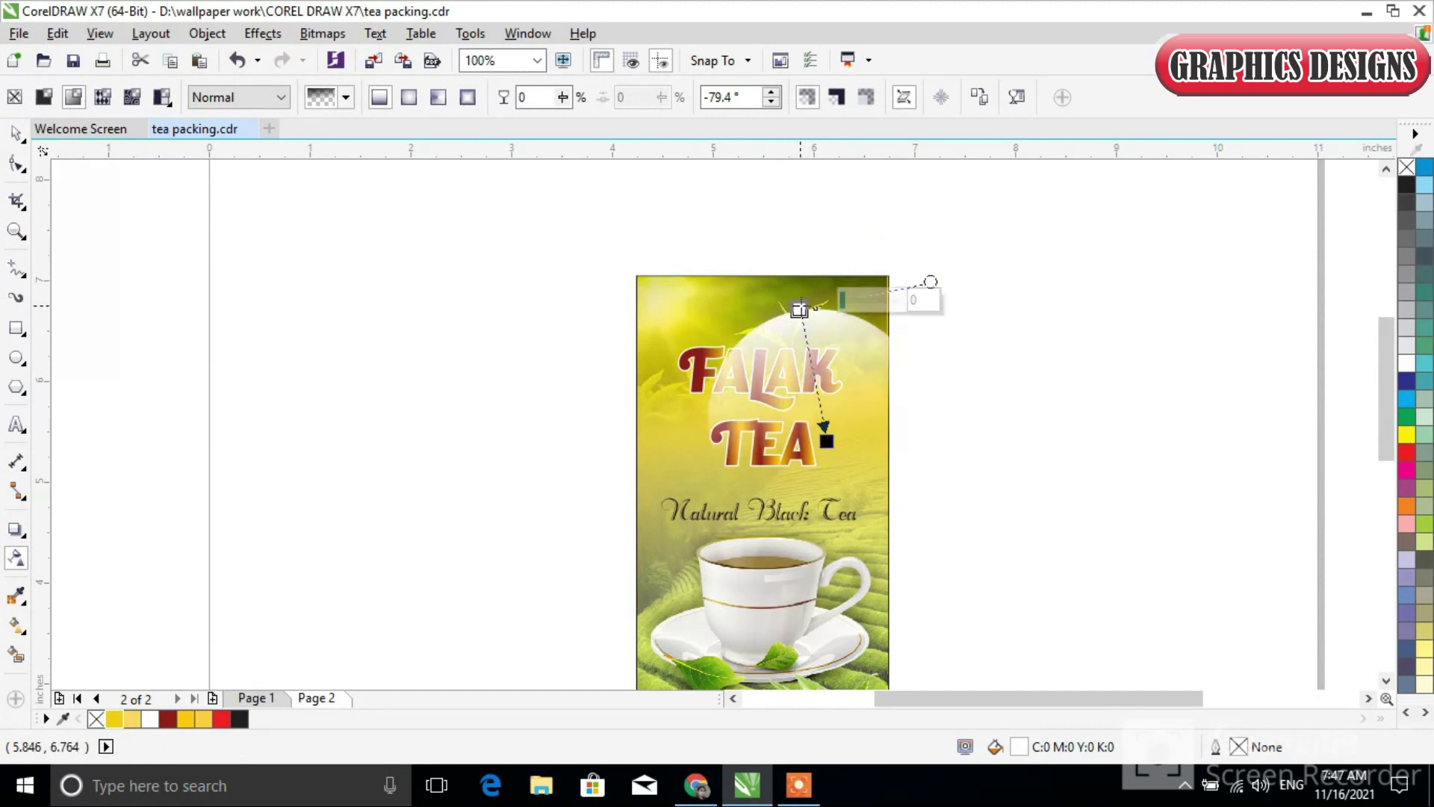
pyautogui.moveTo(810, 321)
pyautogui.mouseDown()
pyautogui.moveTo(805, 339)
pyautogui.moveTo(802, 315)
pyautogui.mouseUp()
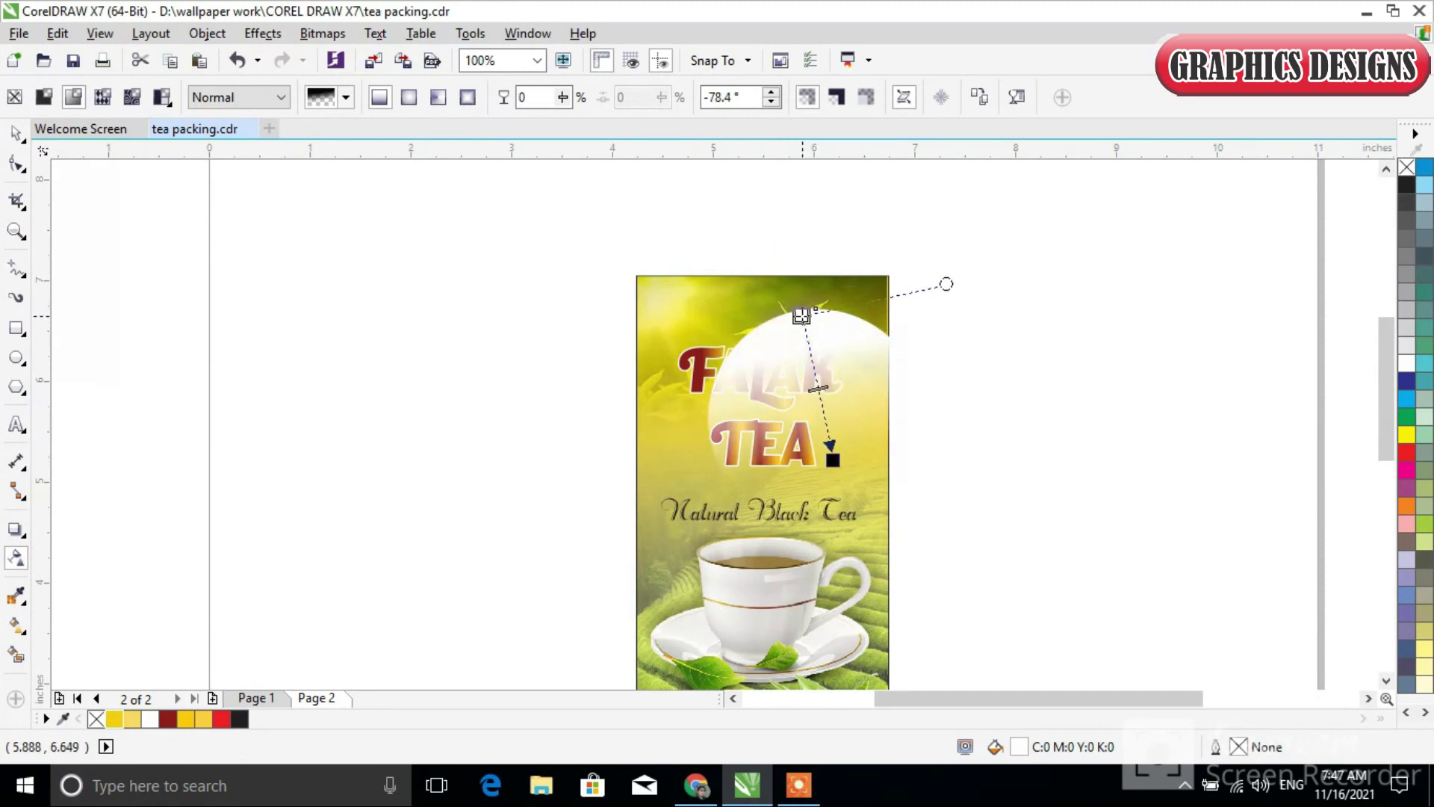
# Step: Enlarge the faded circle to about 2.64 in, shift it slightly down, and PowerClip it inside the pack rectangle
pyautogui.click(18, 132)
pyautogui.moveTo(932, 532); pyautogui.dragTo(957, 558)
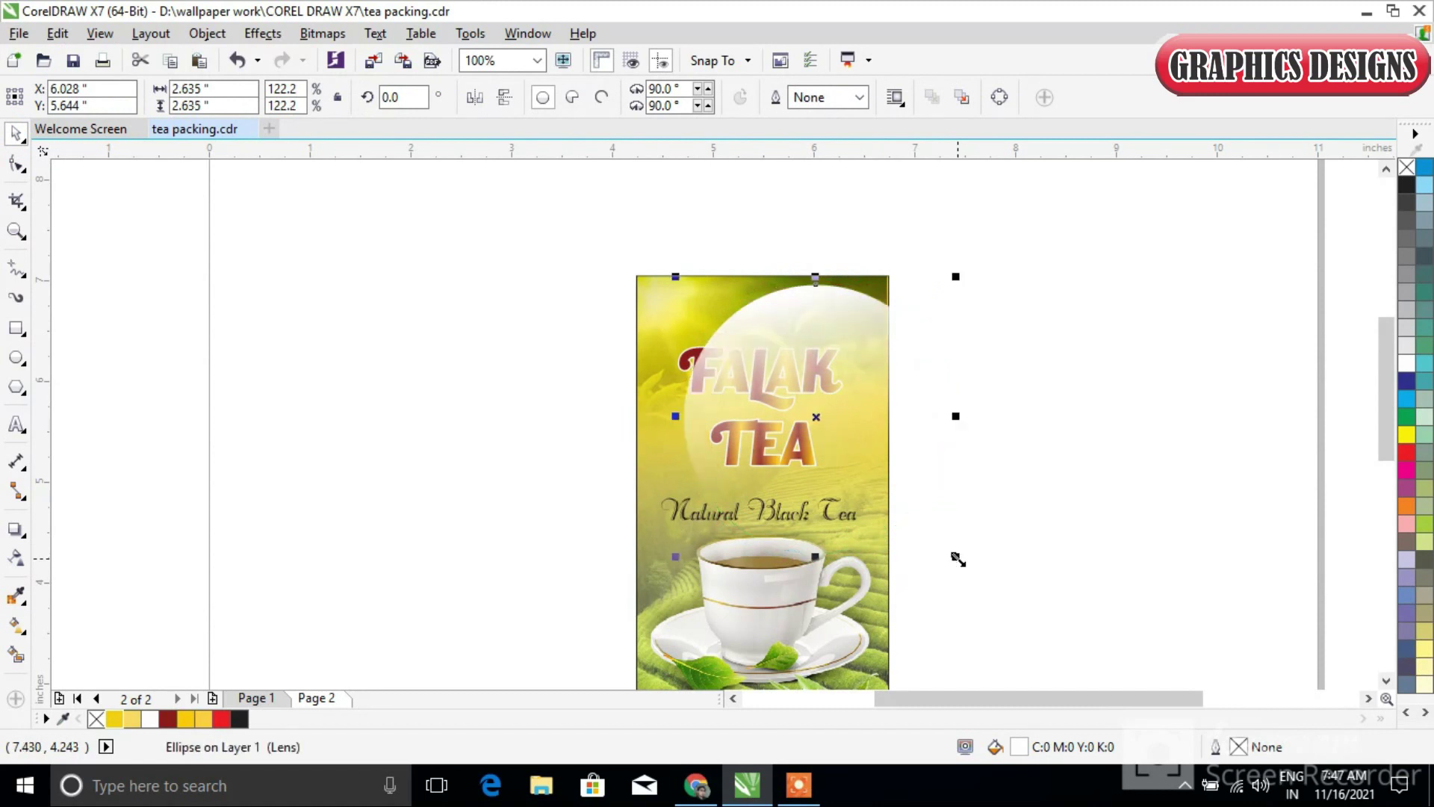
pyautogui.moveTo(855, 386); pyautogui.dragTo(849, 408)
pyautogui.rightClick(848, 407)
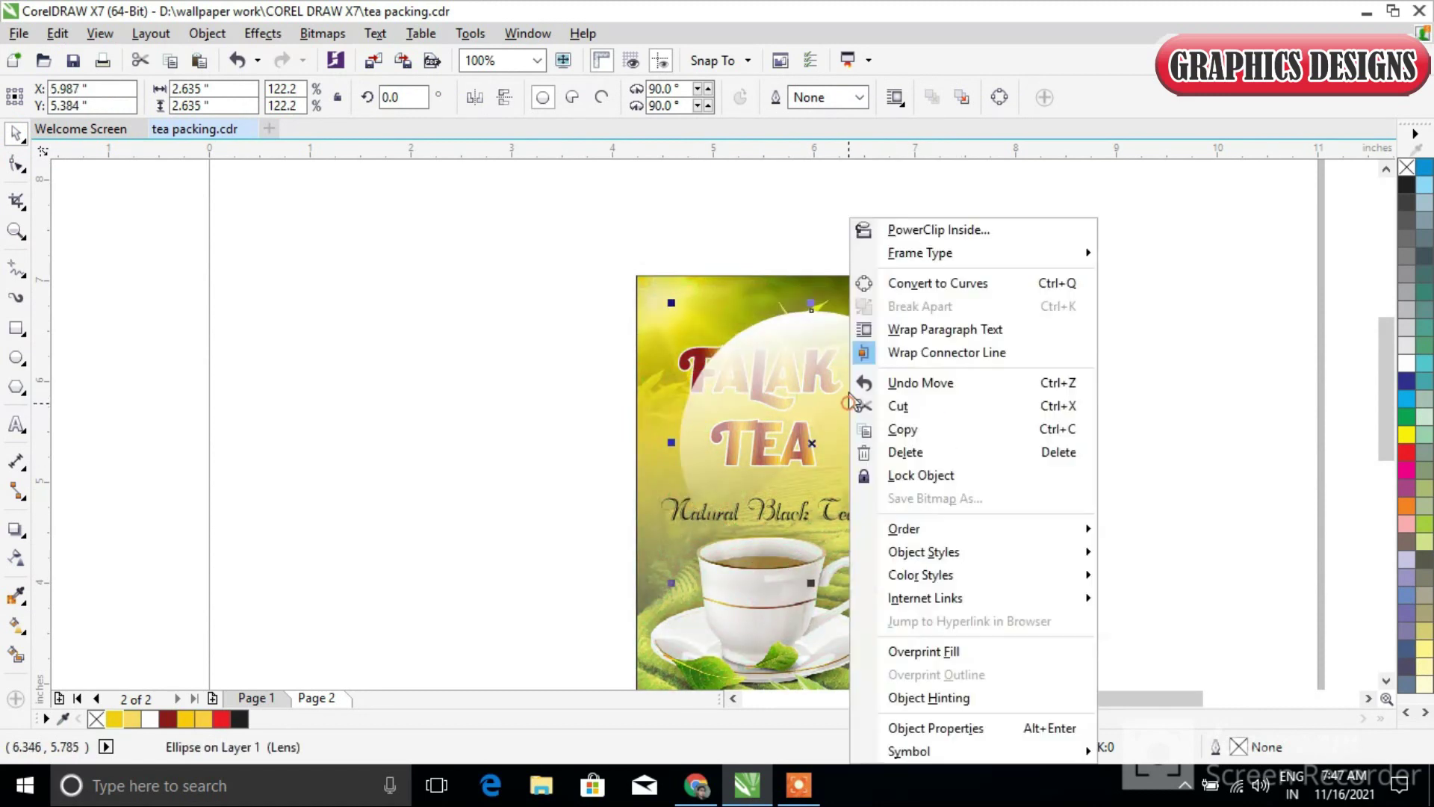
pyautogui.click(935, 229)
pyautogui.click(852, 299)
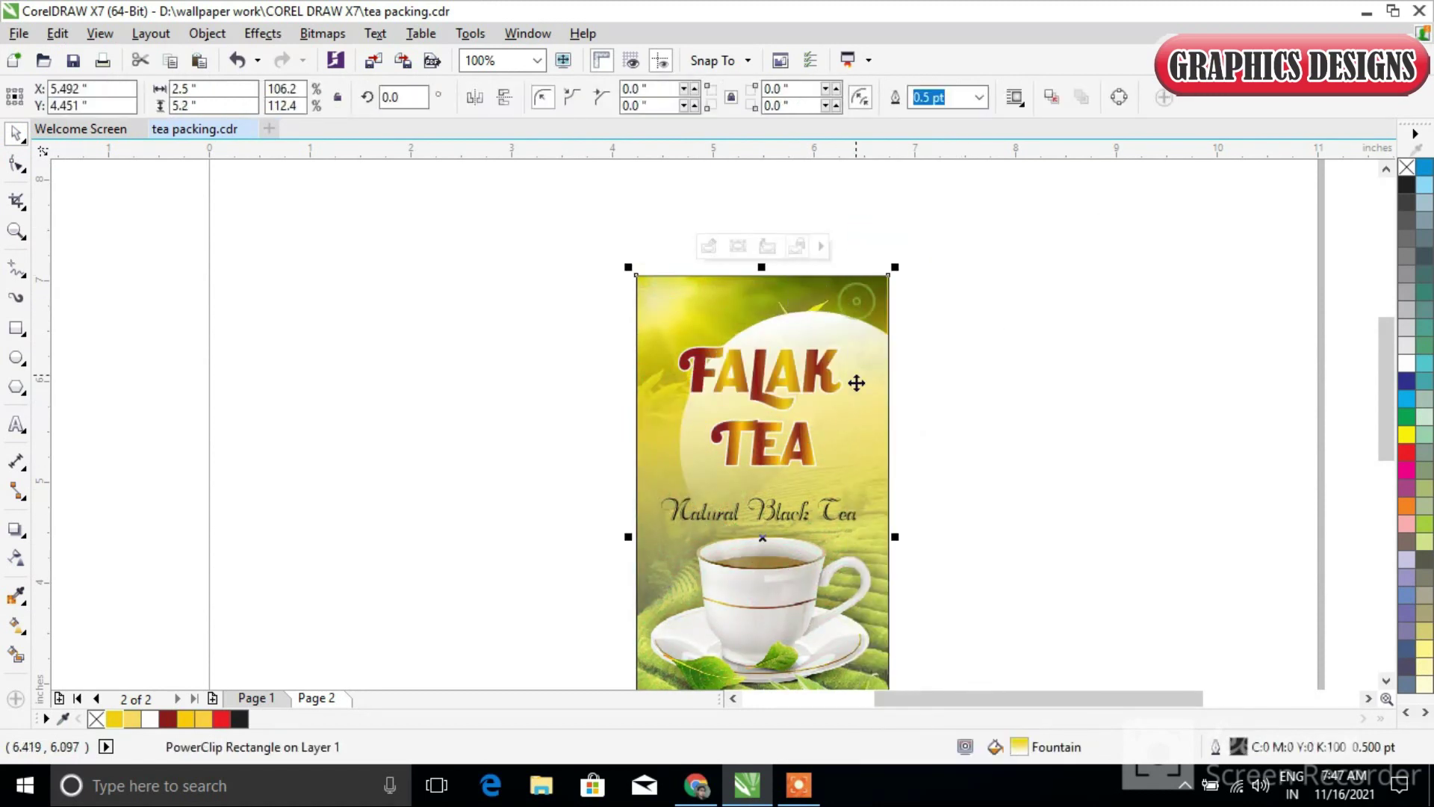
# Step: Edit the pack's PowerClip contents and lower the faded circle so it sits below the leaf sprout and behind the cup's rim
pyautogui.rightClick(869, 408)
pyautogui.click(947, 217)
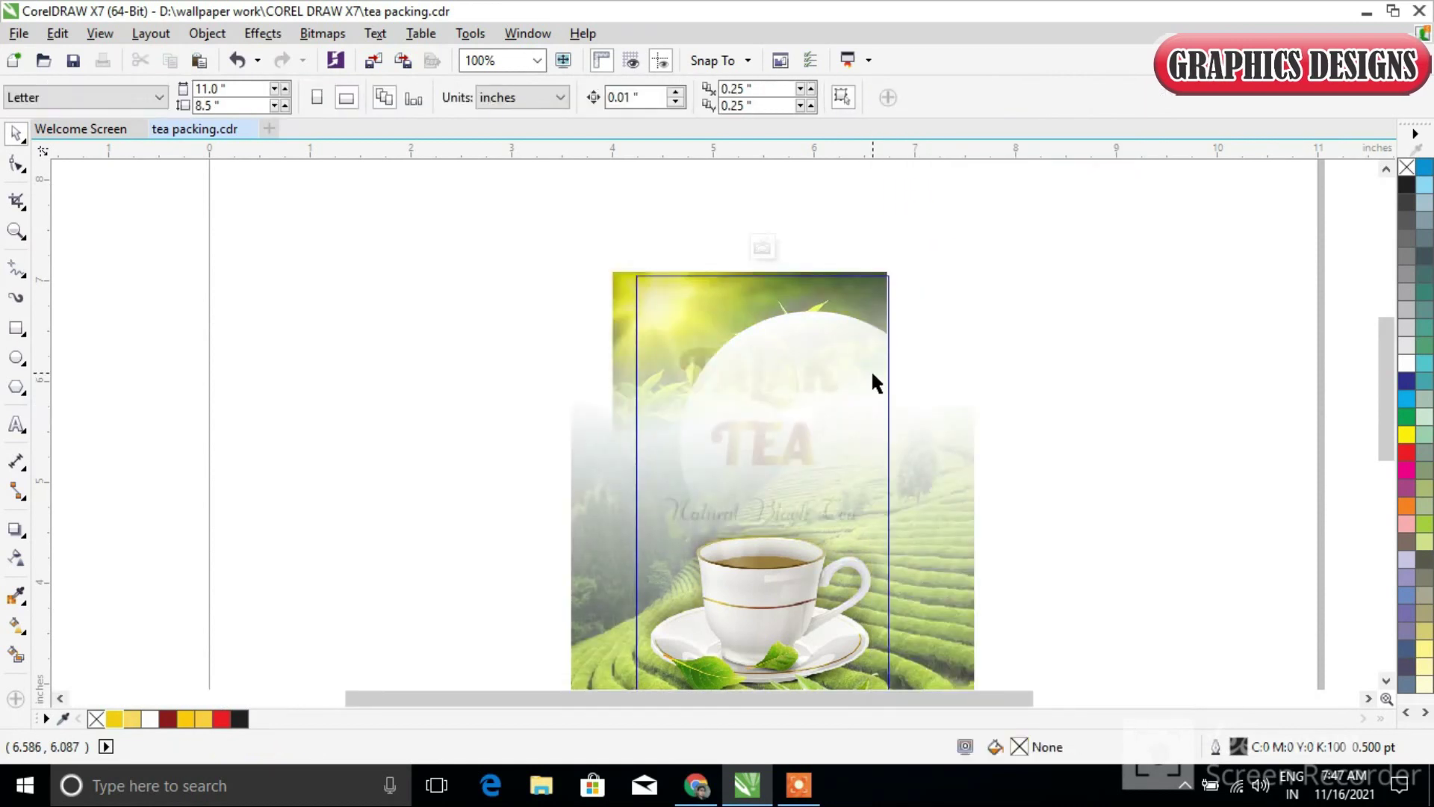
pyautogui.moveTo(838, 359); pyautogui.dragTo(855, 435)
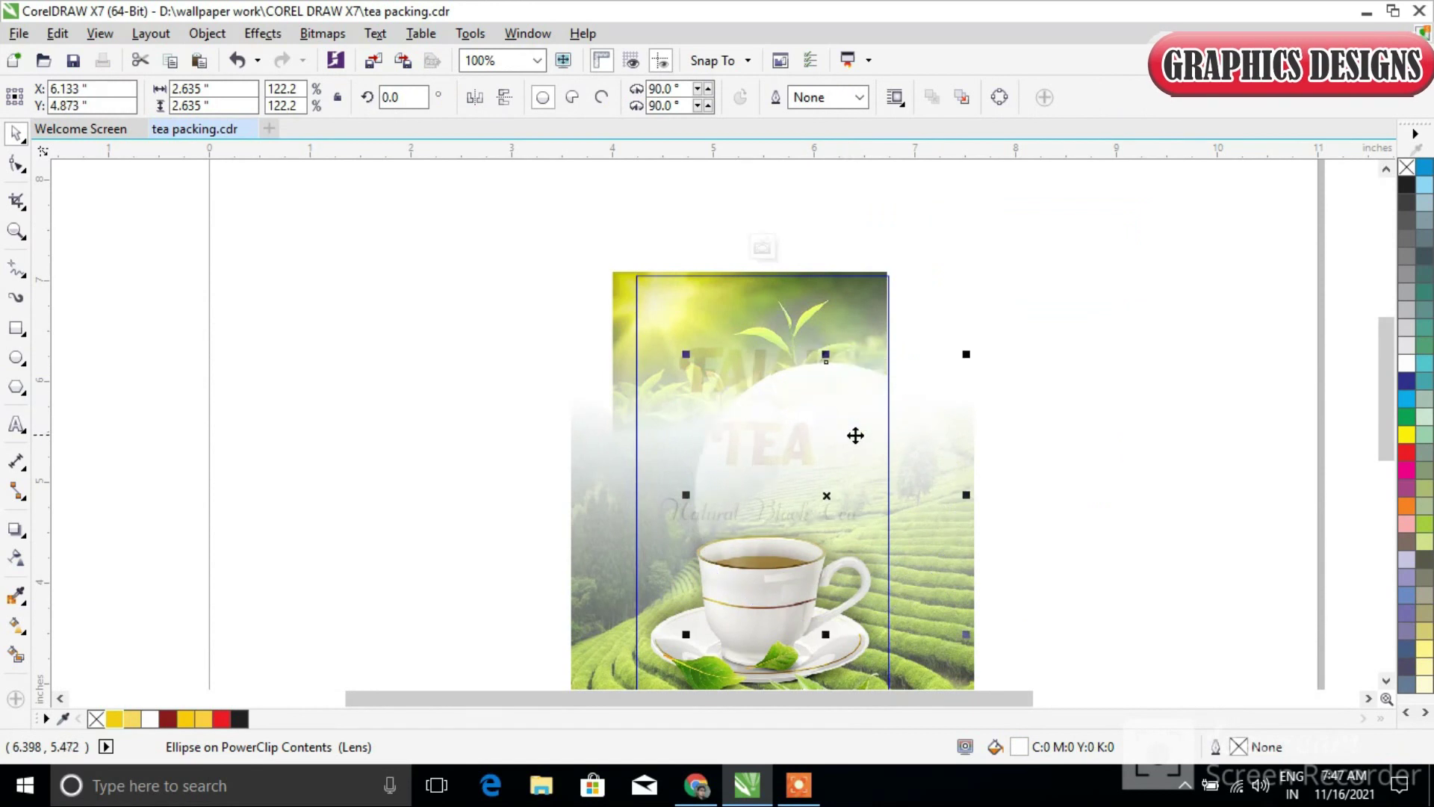
pyautogui.scroll(-1, 748, 356)
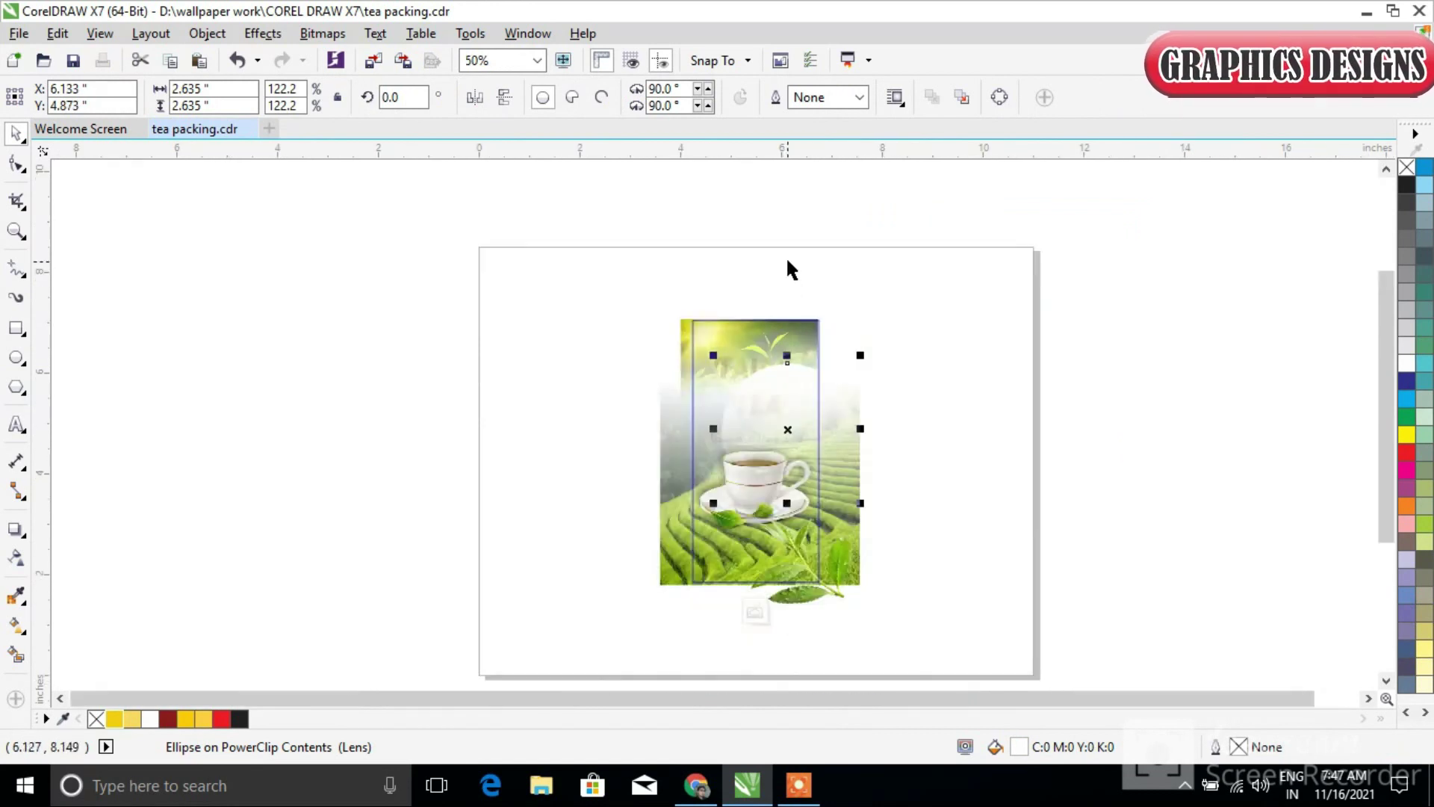
pyautogui.click(755, 610)
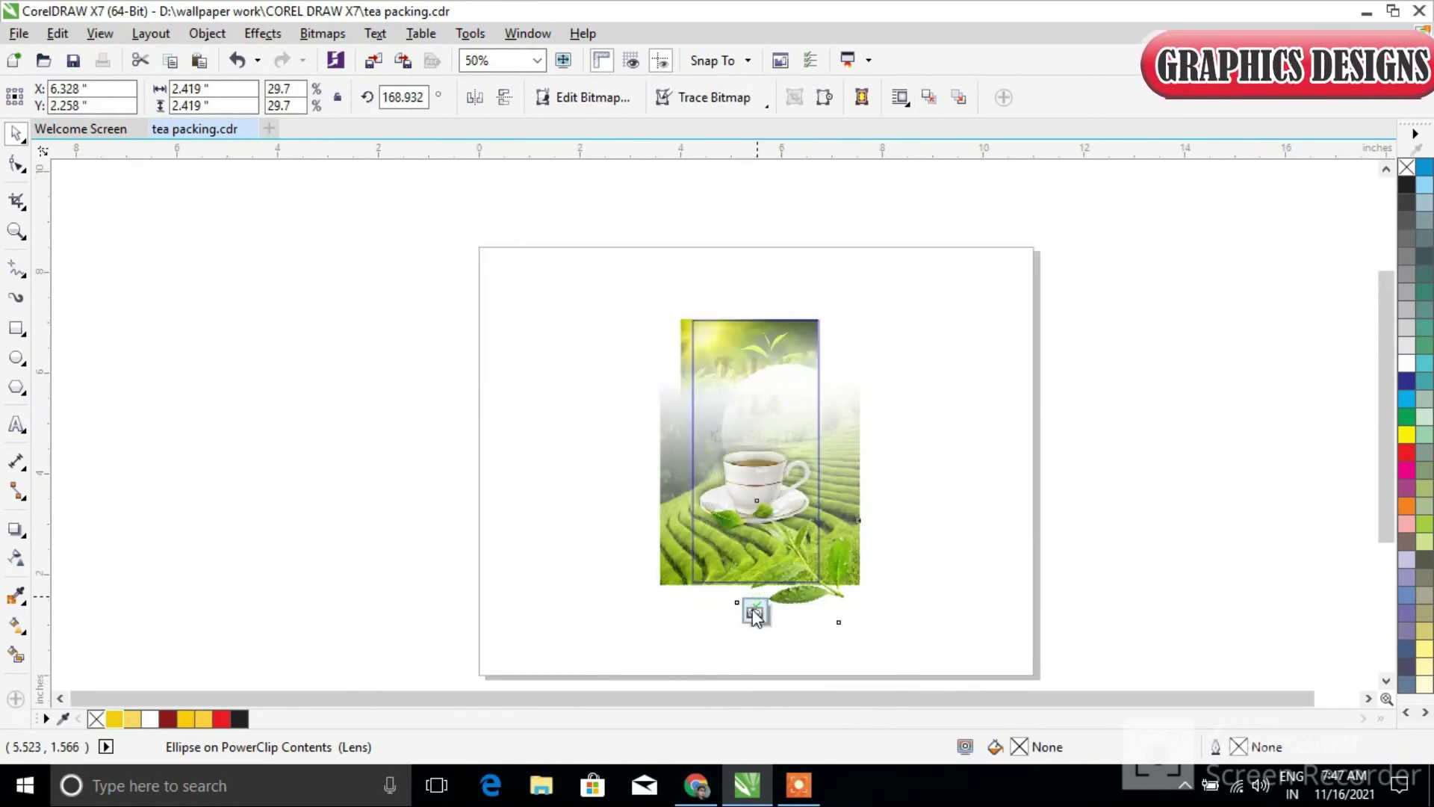
pyautogui.click(755, 614)
pyautogui.click(915, 391)
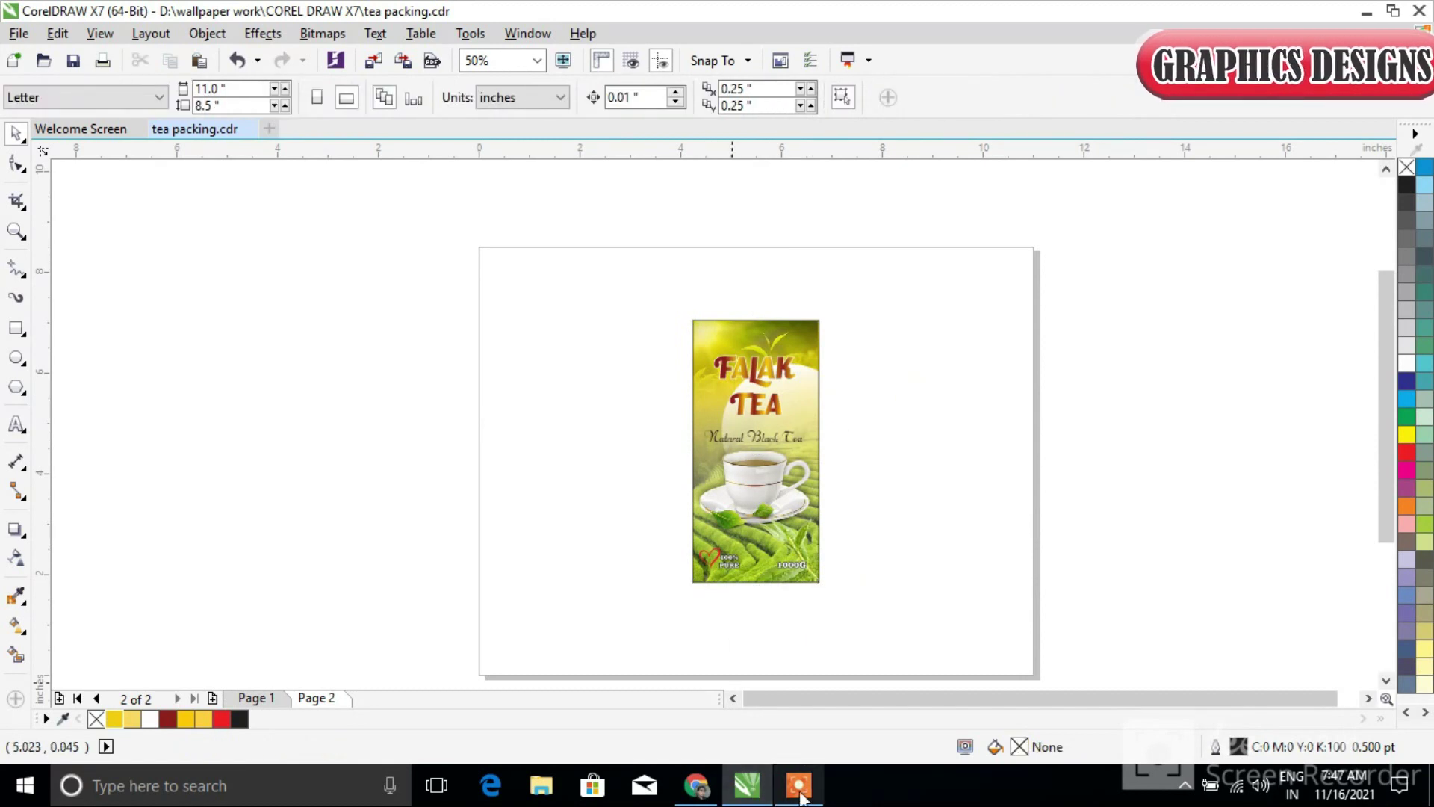
# Step: Preview the pack full screen, then inspect the title, teacup and labels up close
pyautogui.moveTo(638, 285); pyautogui.dragTo(850, 624)
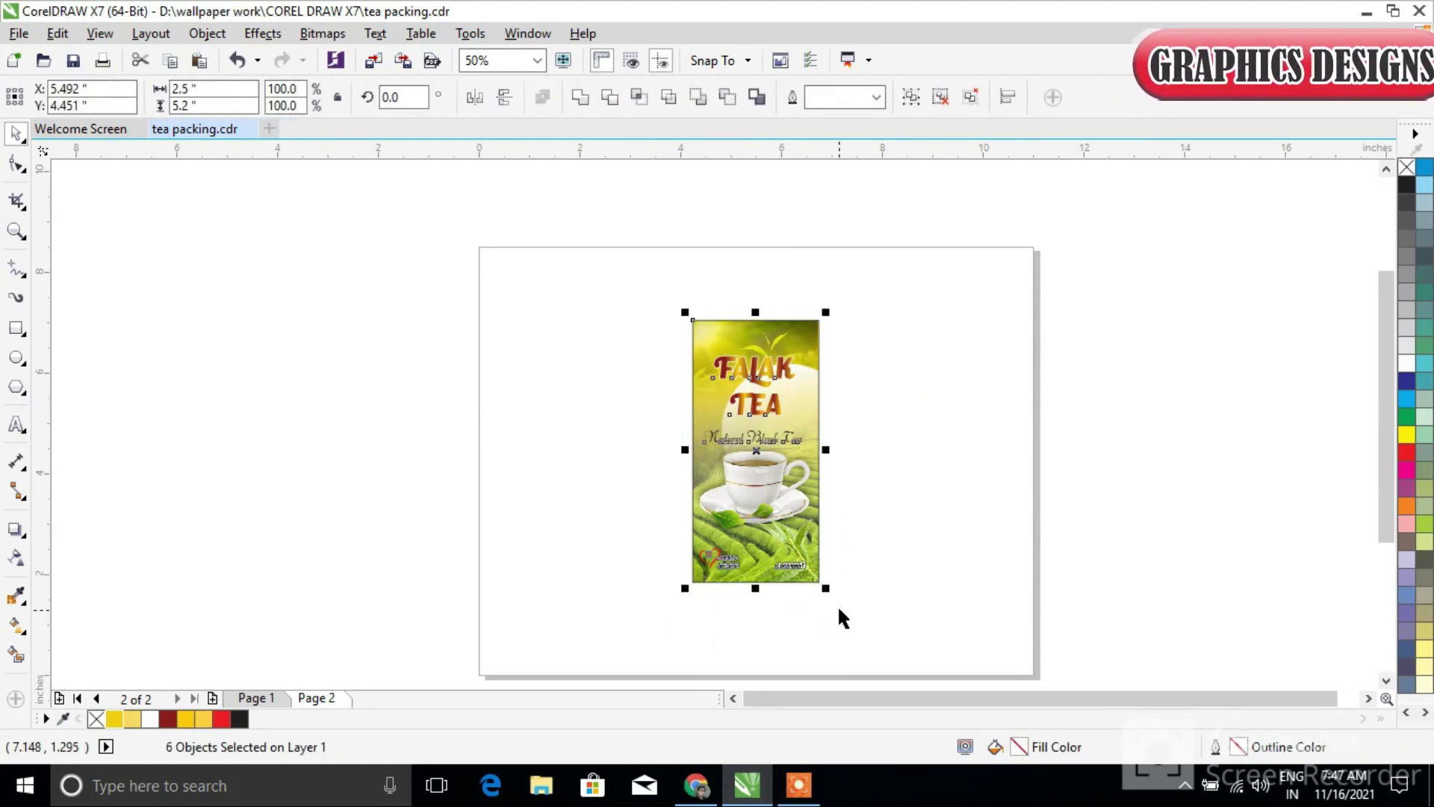
pyautogui.press('F10')
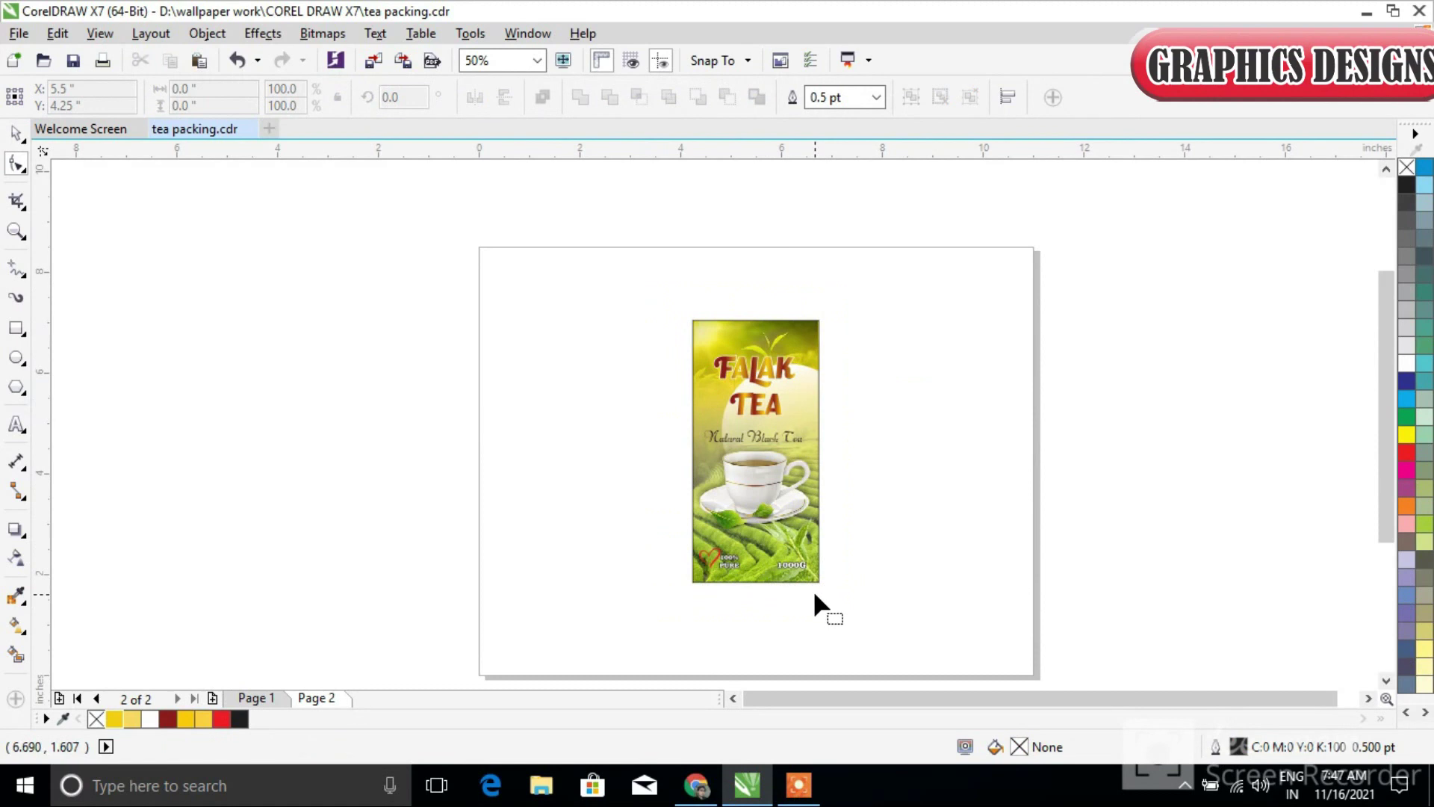
pyautogui.press('F9')
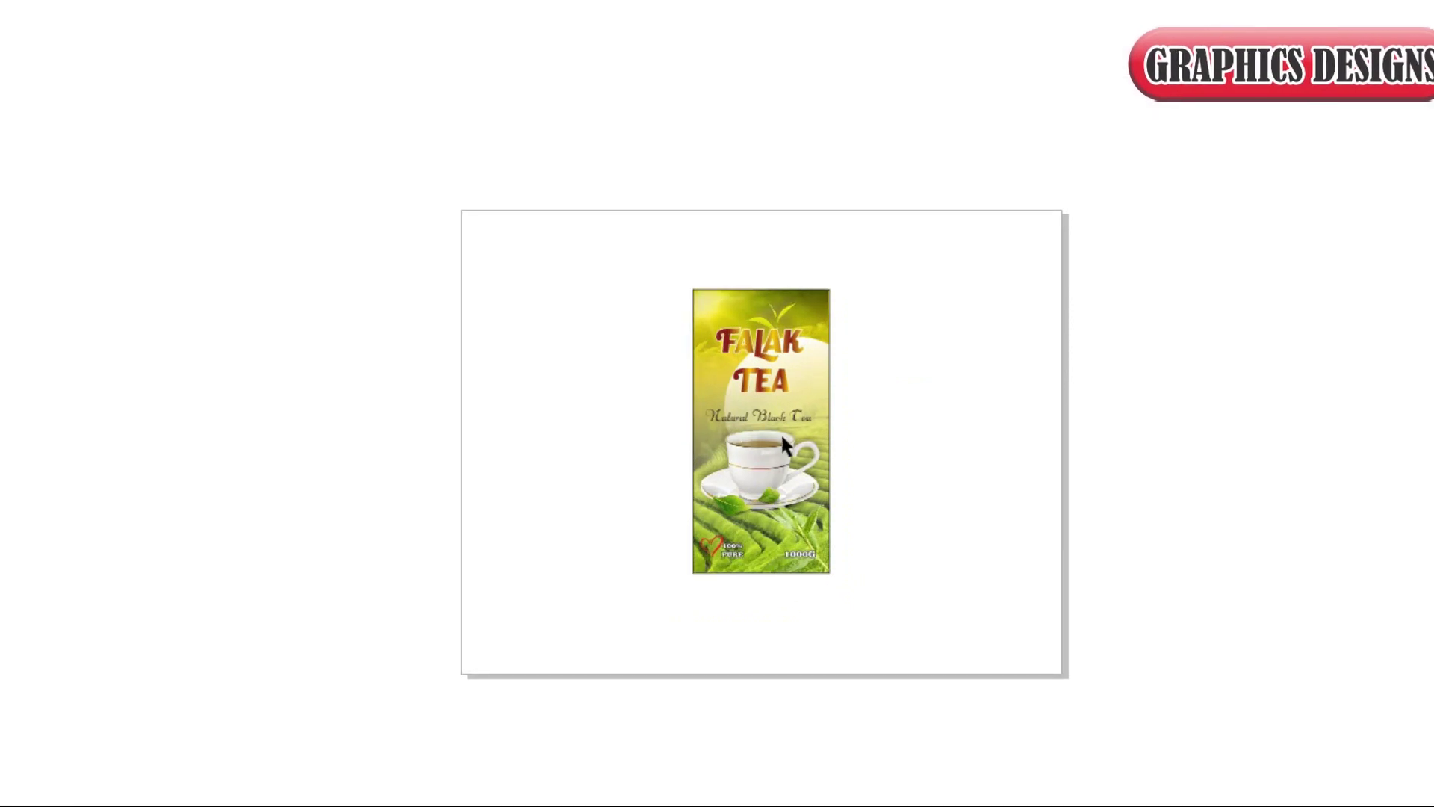
pyautogui.press('F9')
pyautogui.scroll(2, 754, 412)
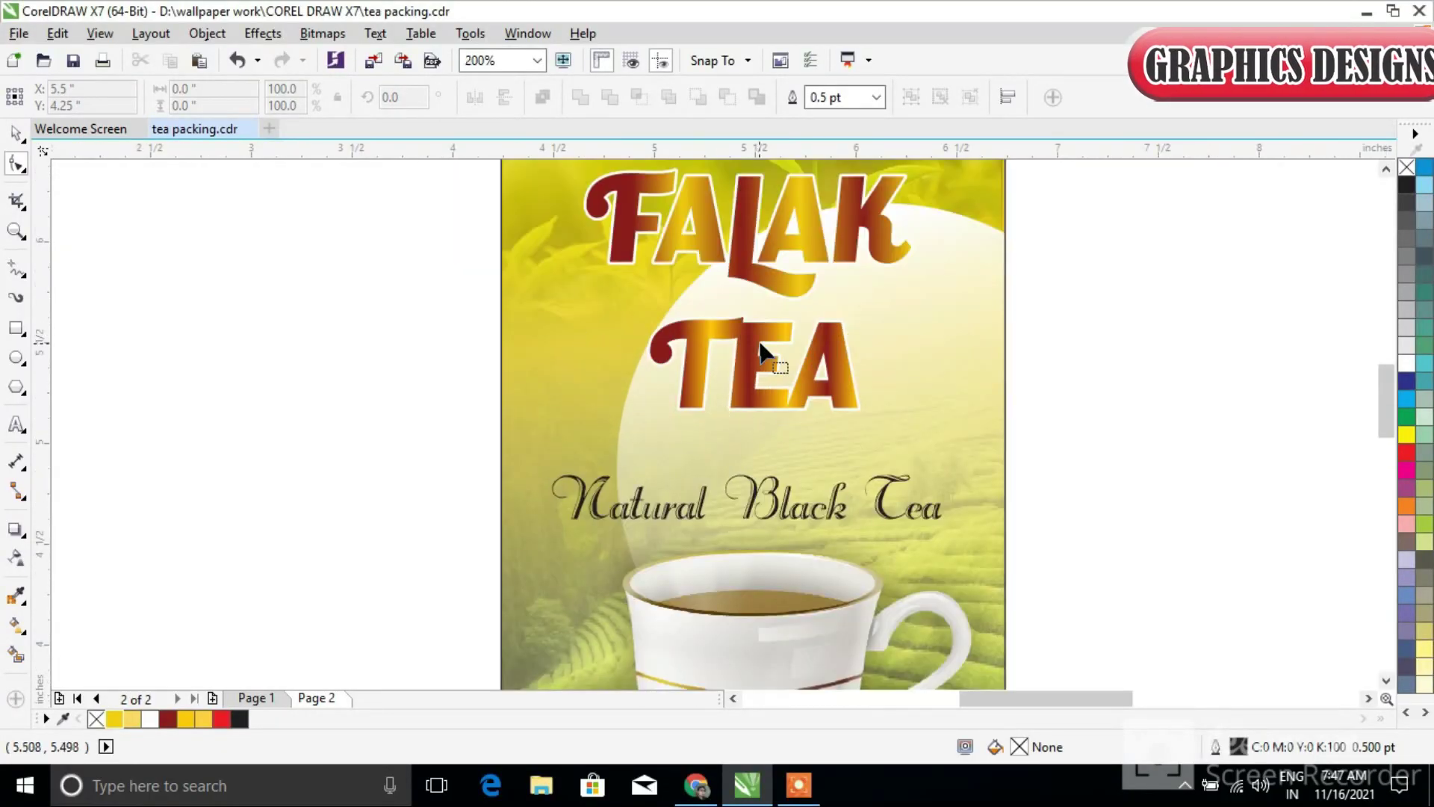
pyautogui.scroll(-1, 714, 332)
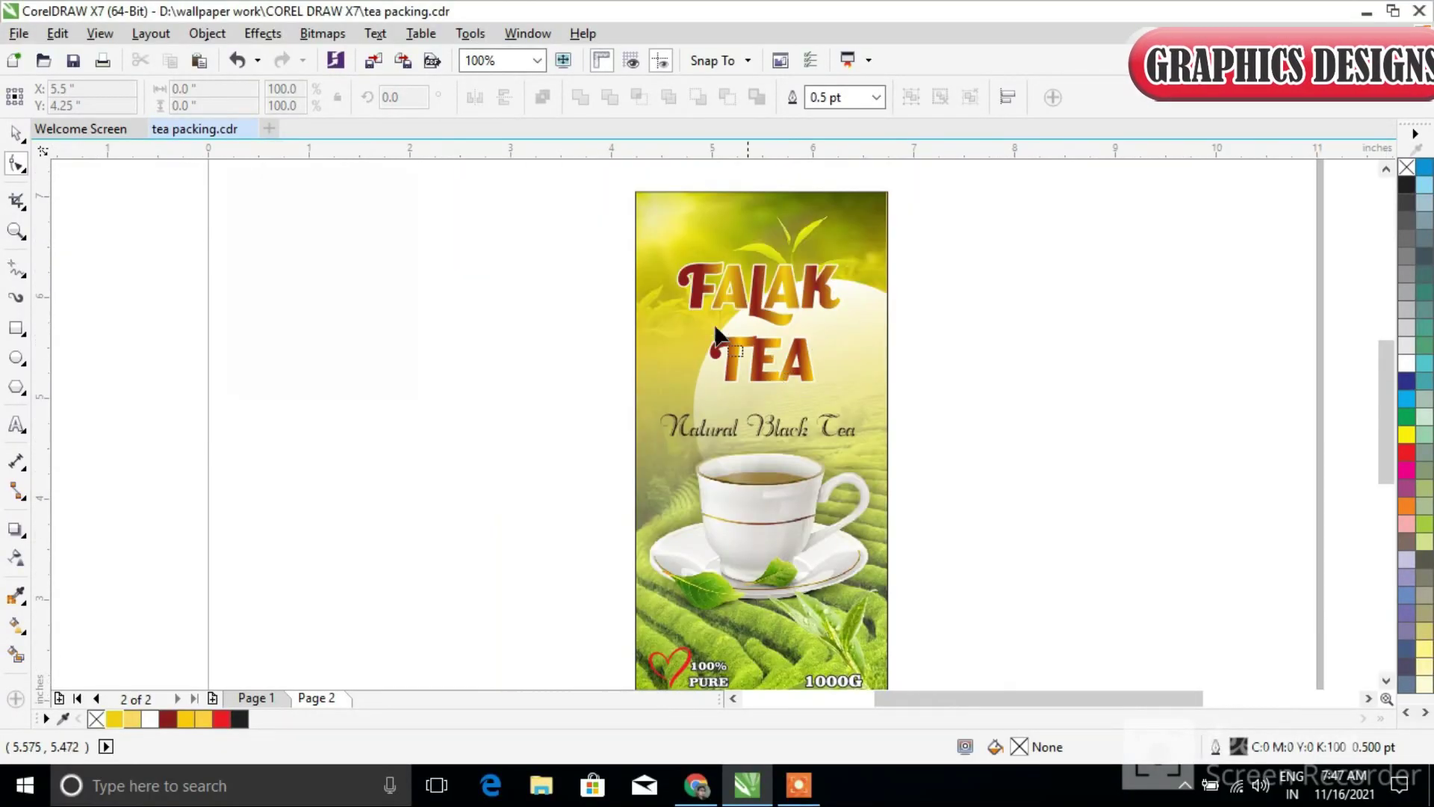
pyautogui.click(15, 135)
pyautogui.moveTo(563, 167); pyautogui.dragTo(928, 661)
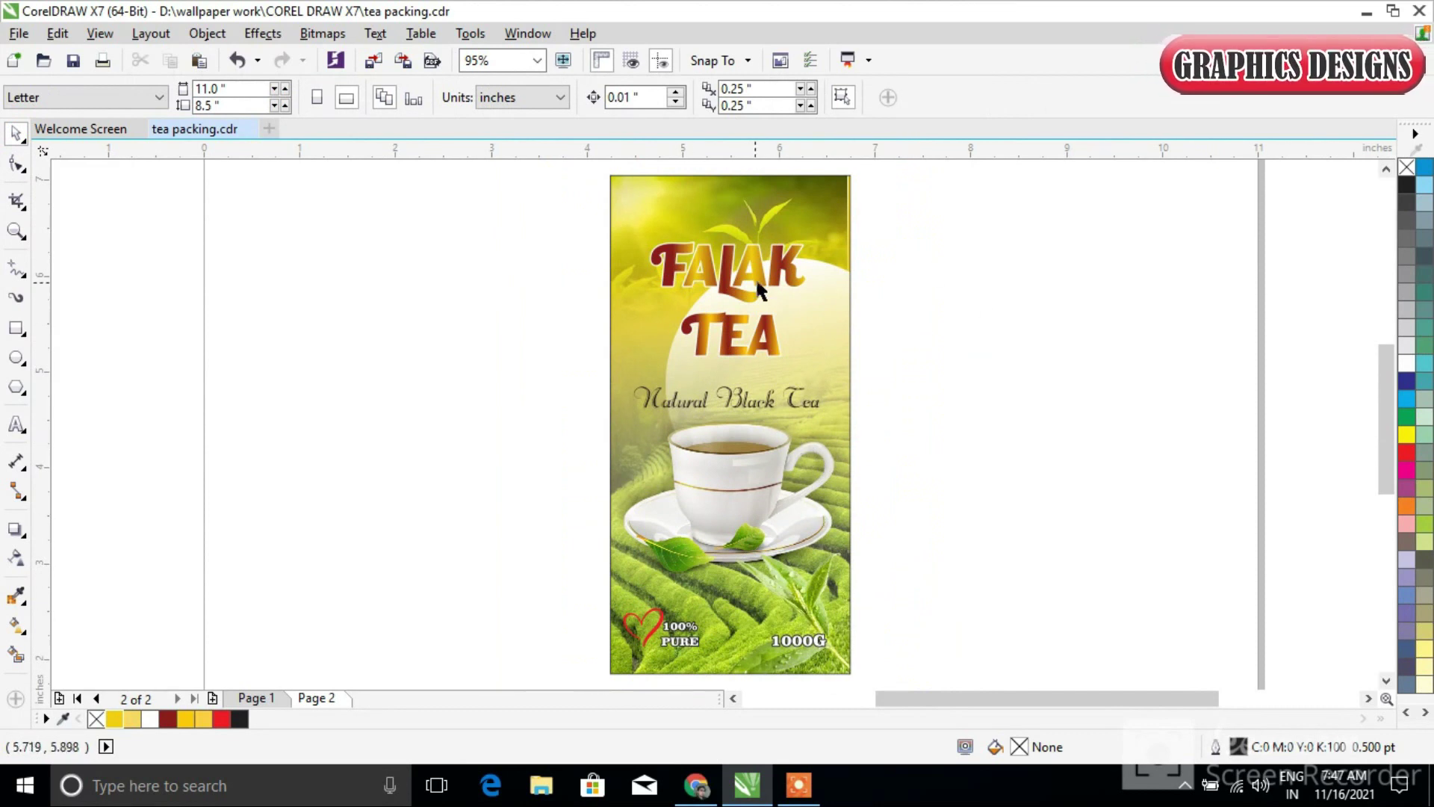
pyautogui.moveTo(578, 161); pyautogui.dragTo(656, 211)
pyautogui.click(1064, 306)
# Step: Select all the pack's objects together and remove their outlines
pyautogui.scroll(-2, 889, 312)
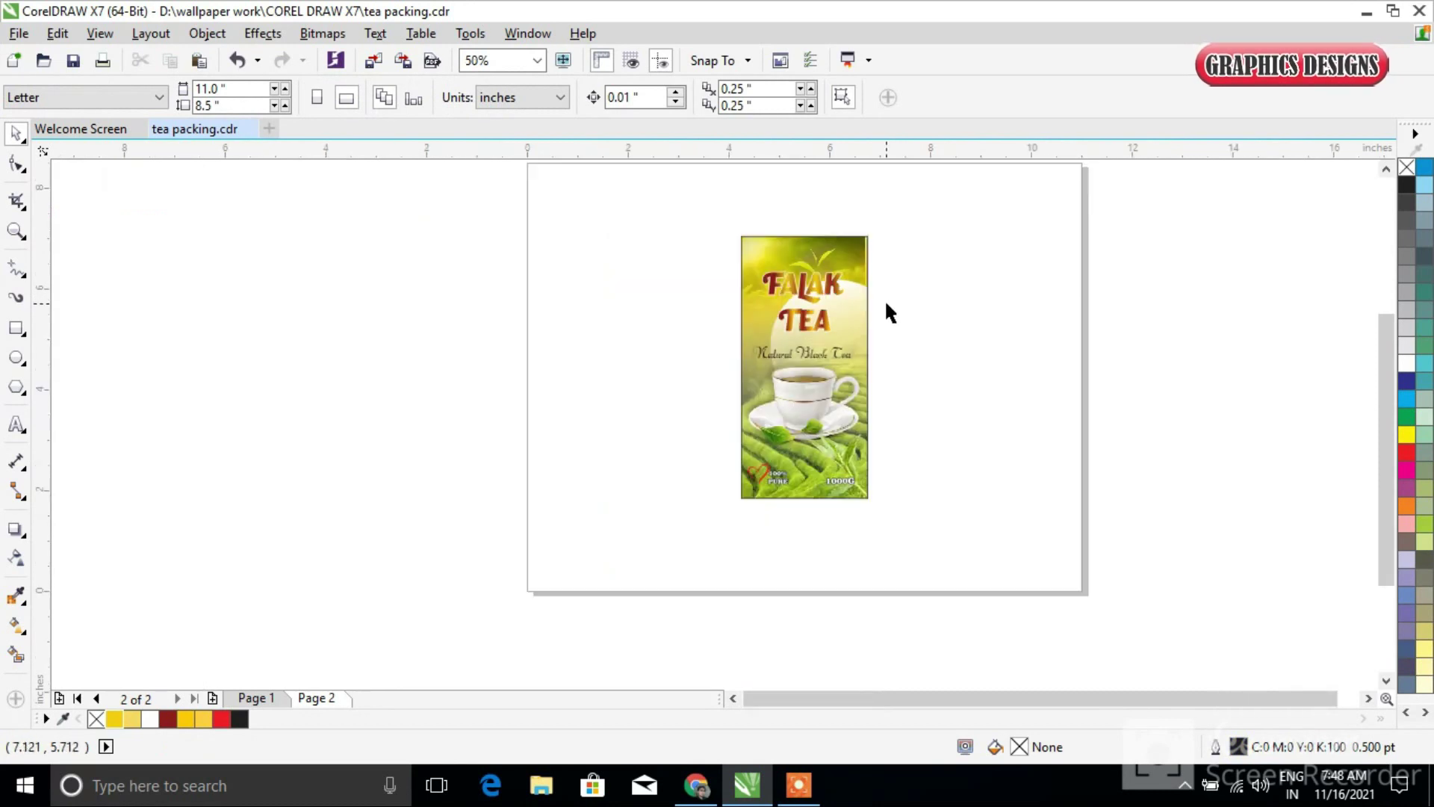
pyautogui.moveTo(869, 418); pyautogui.dragTo(909, 529)
pyautogui.rightClick(1406, 167)
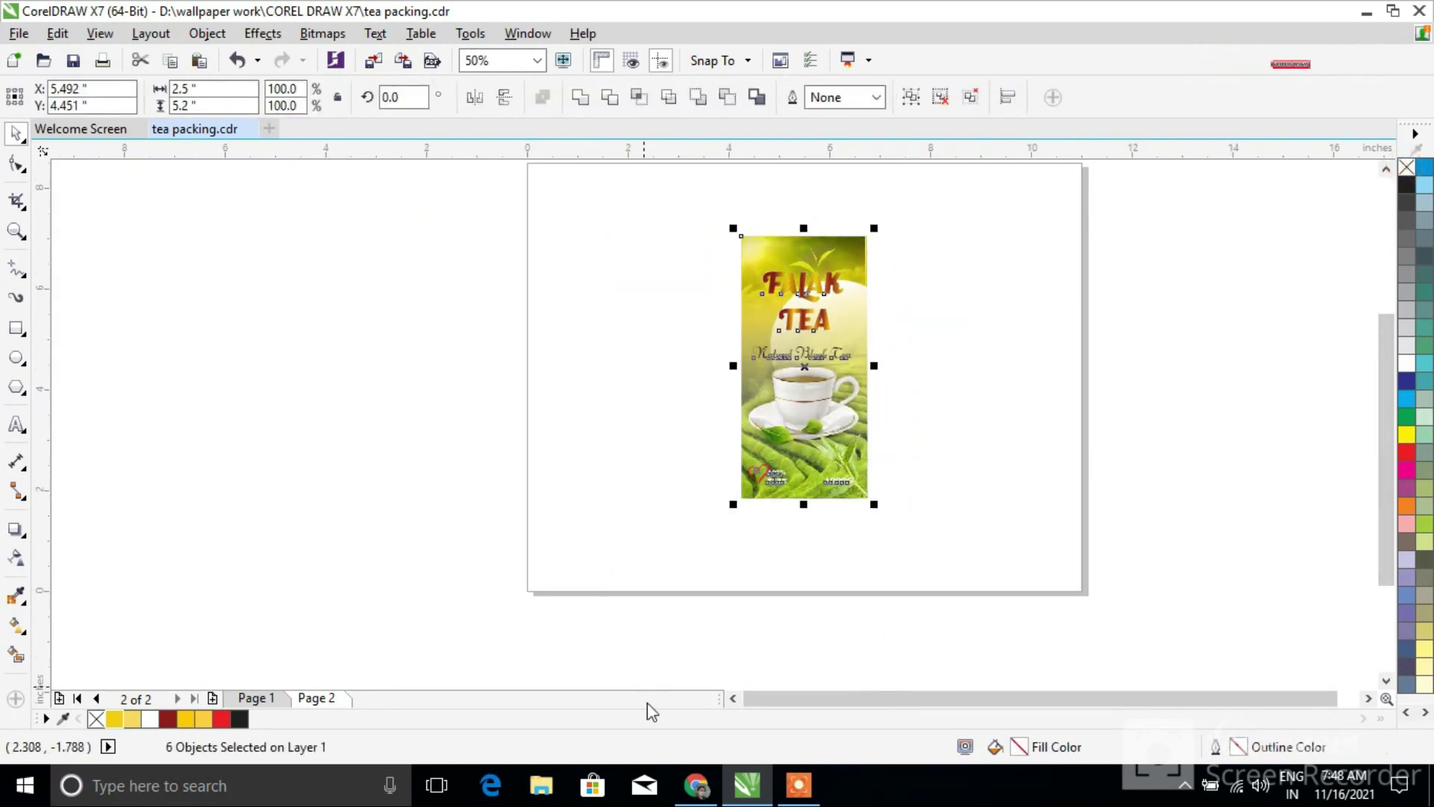